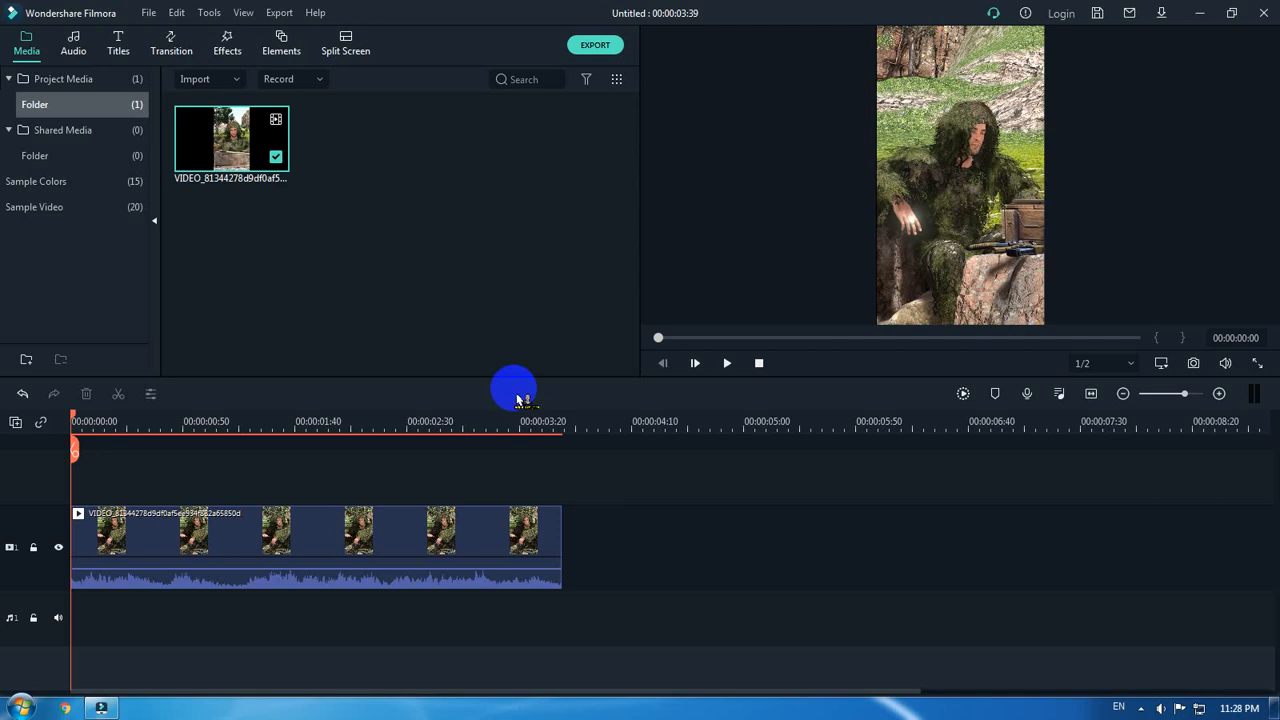
- Show the desktop and group the "Fire background without sound" clip with the VIDEO_8134… file, one above the other
left_click(1200, 14)
left_click(935, 345)
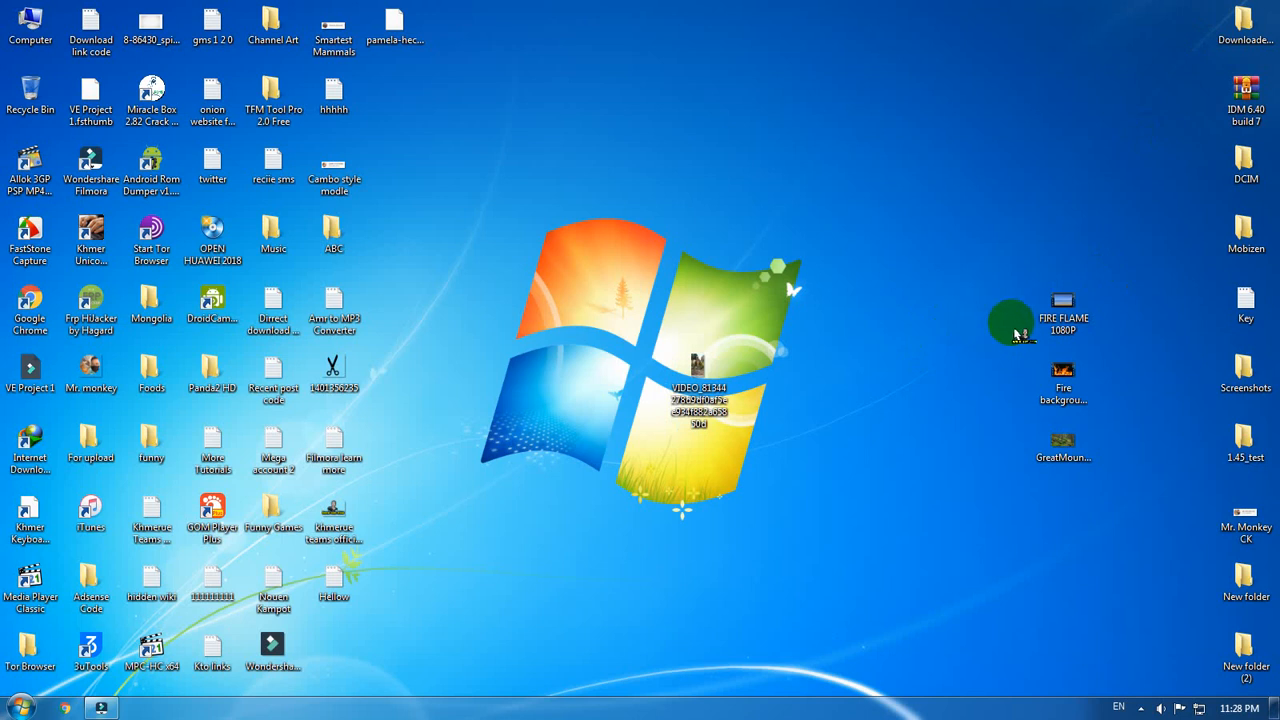
left_click(969, 489)
left_click(1063, 378)
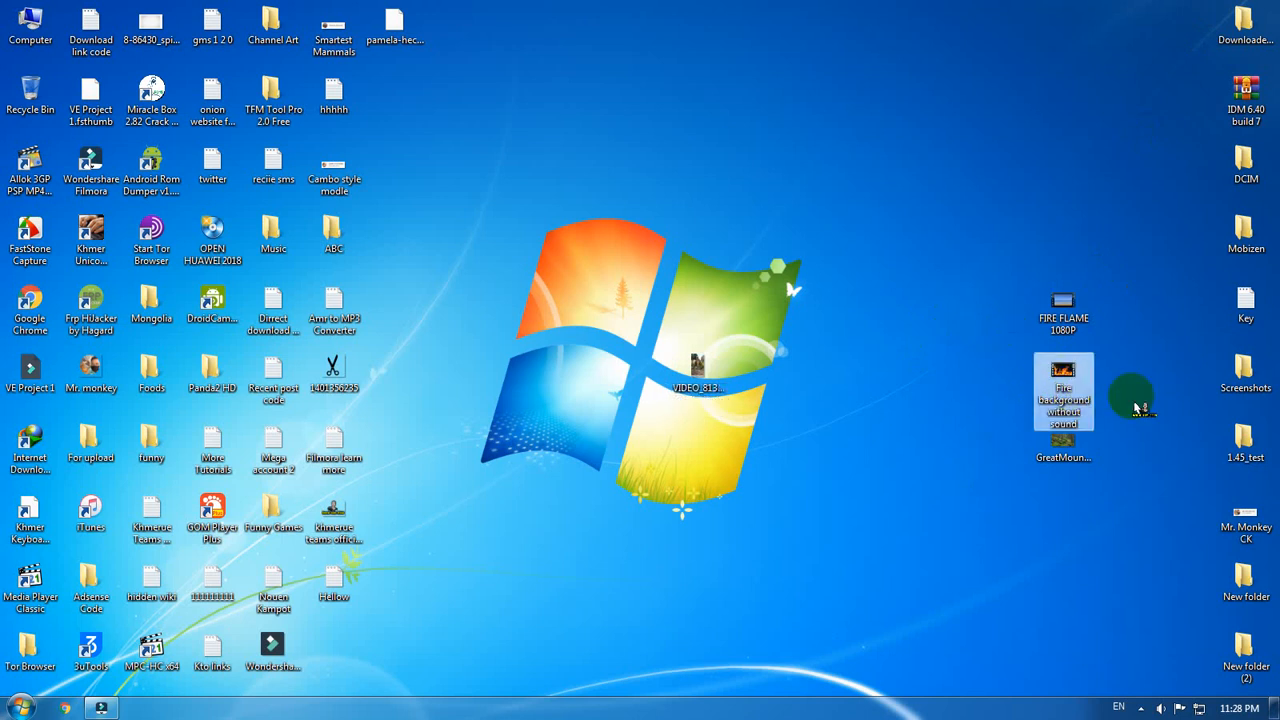
left_click(1015, 437)
left_click_drag(1060, 385, 966, 400)
left_click(995, 495)
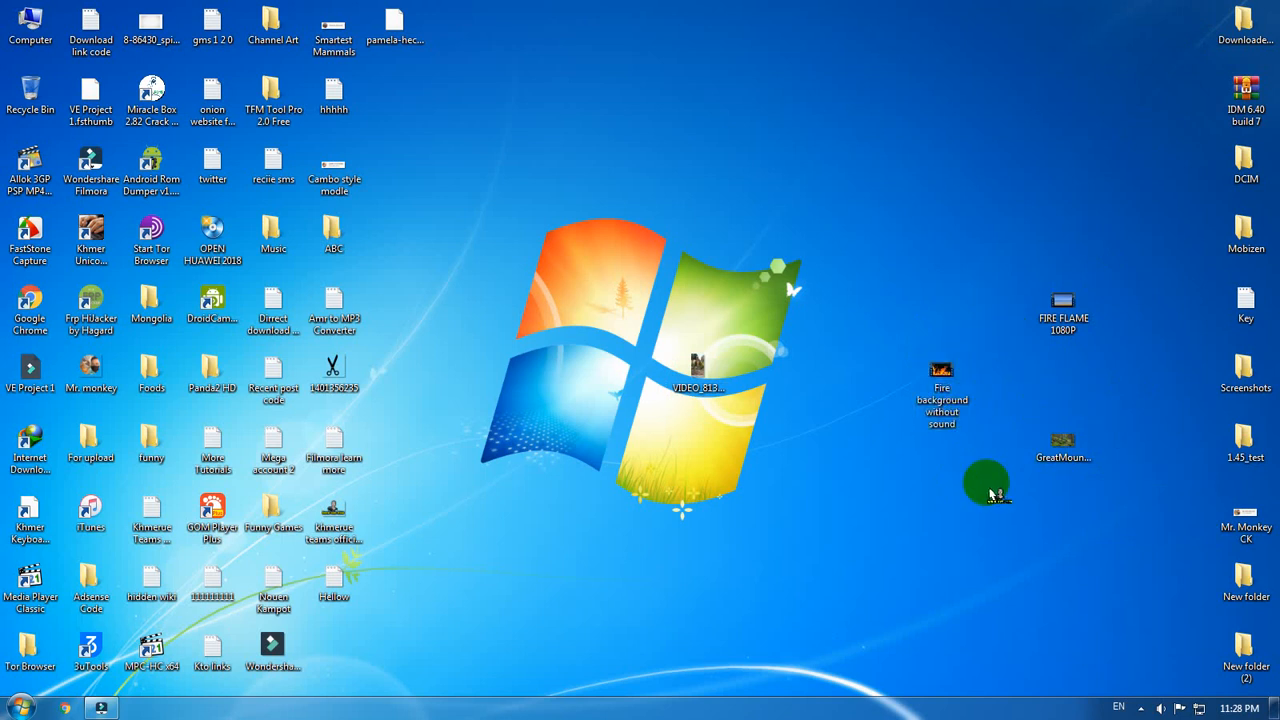
left_click_drag(698, 370, 938, 452)
left_click_drag(886, 302, 1000, 605)
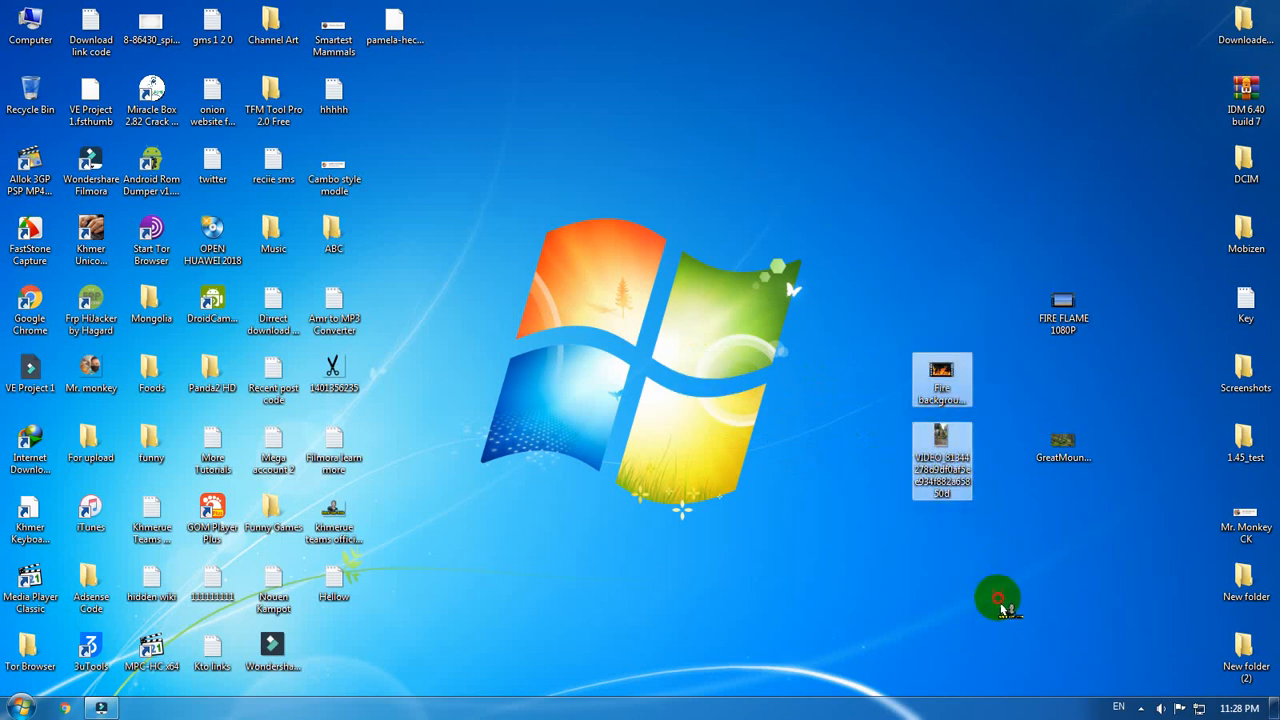
- Preview the VIDEO_8134… file with its volume at 0% and the "Fire background without sound" clip in the media player
left_click(943, 455)
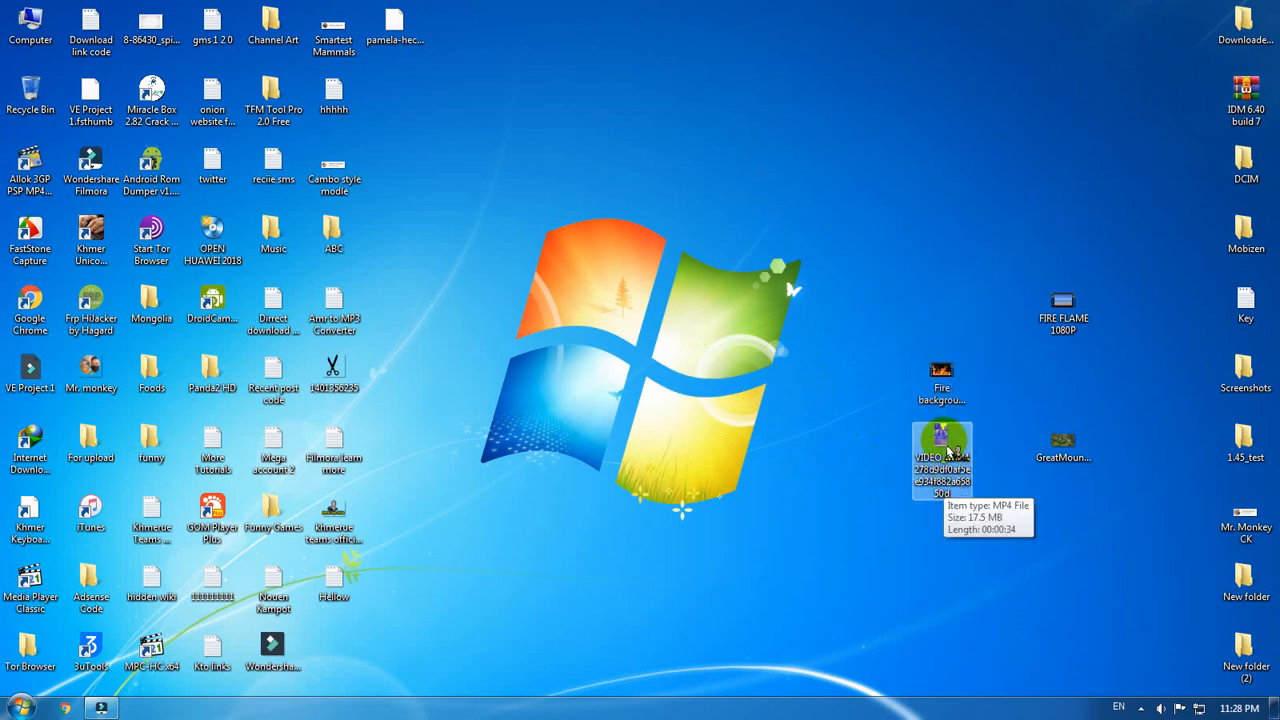
double_click(950, 452)
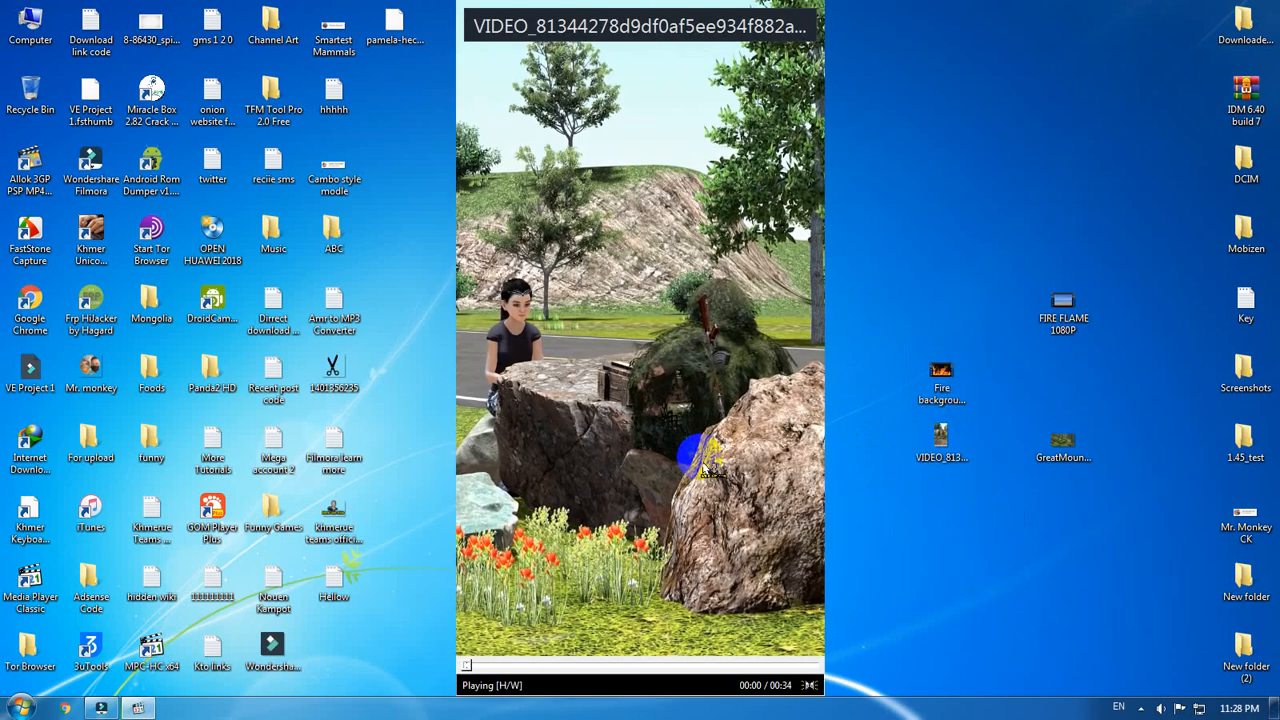
scroll(703, 468, "down", 5)
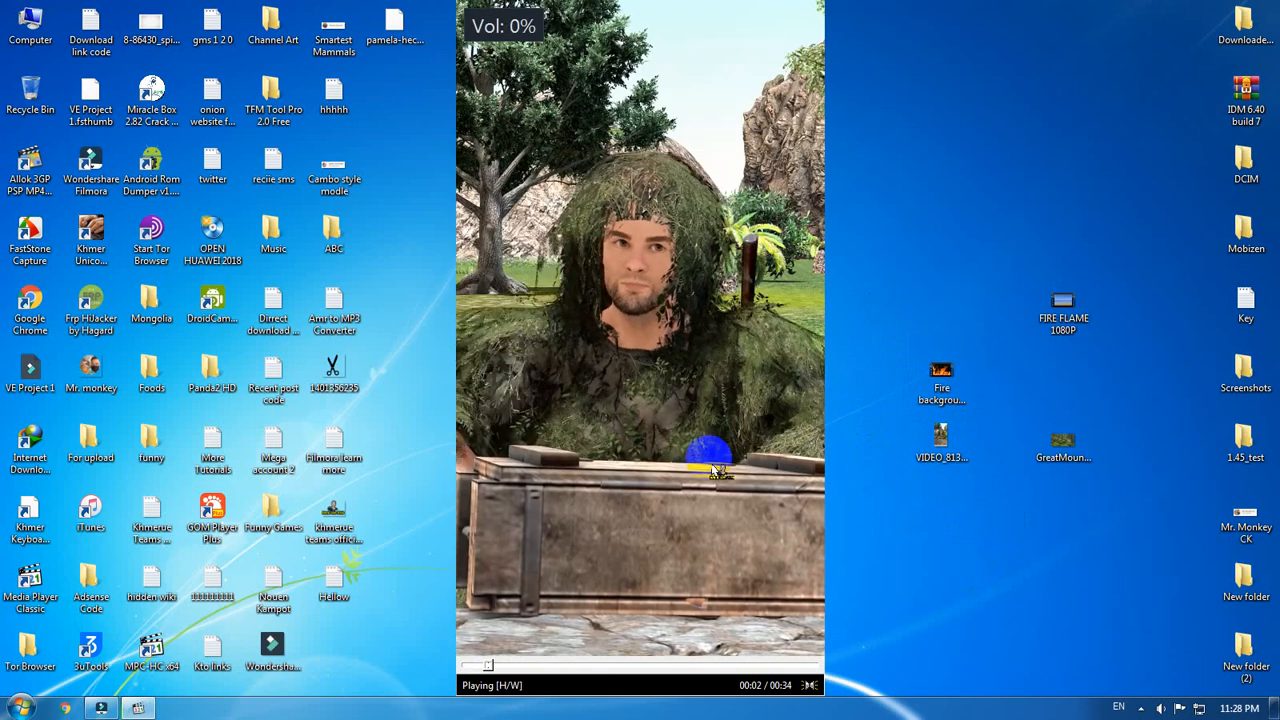
key("alt+F4")
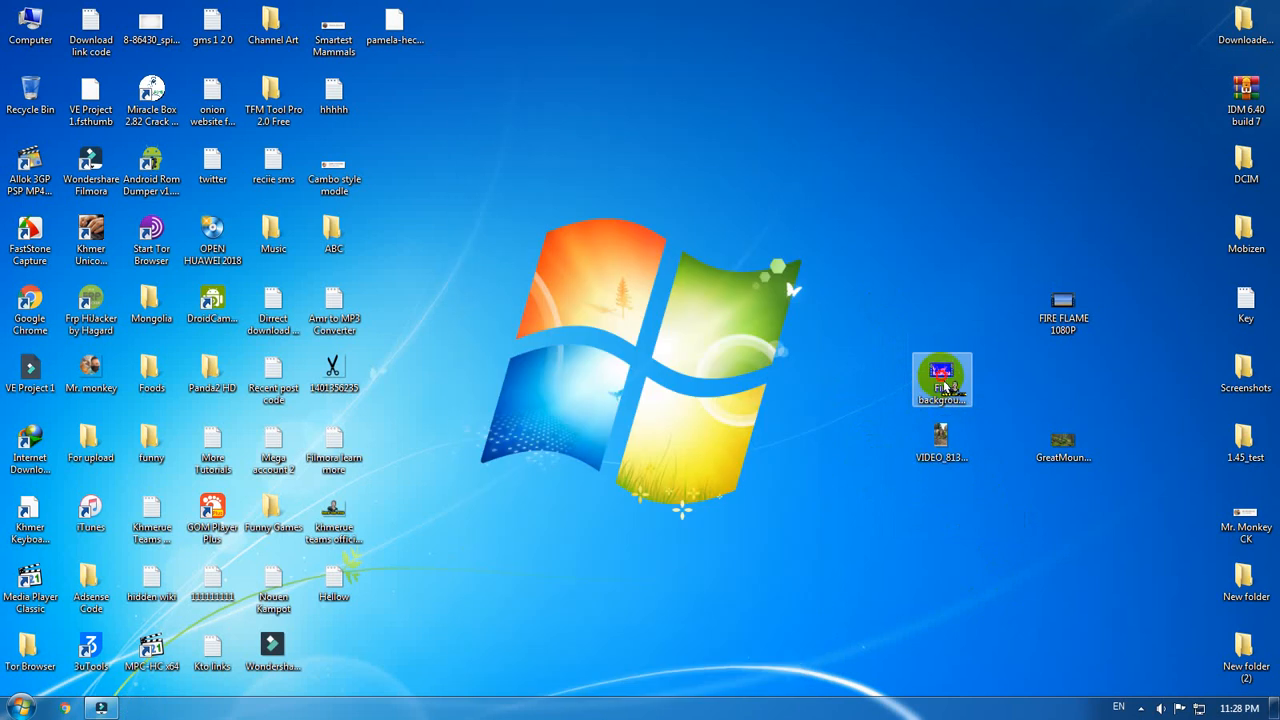
double_click(942, 382)
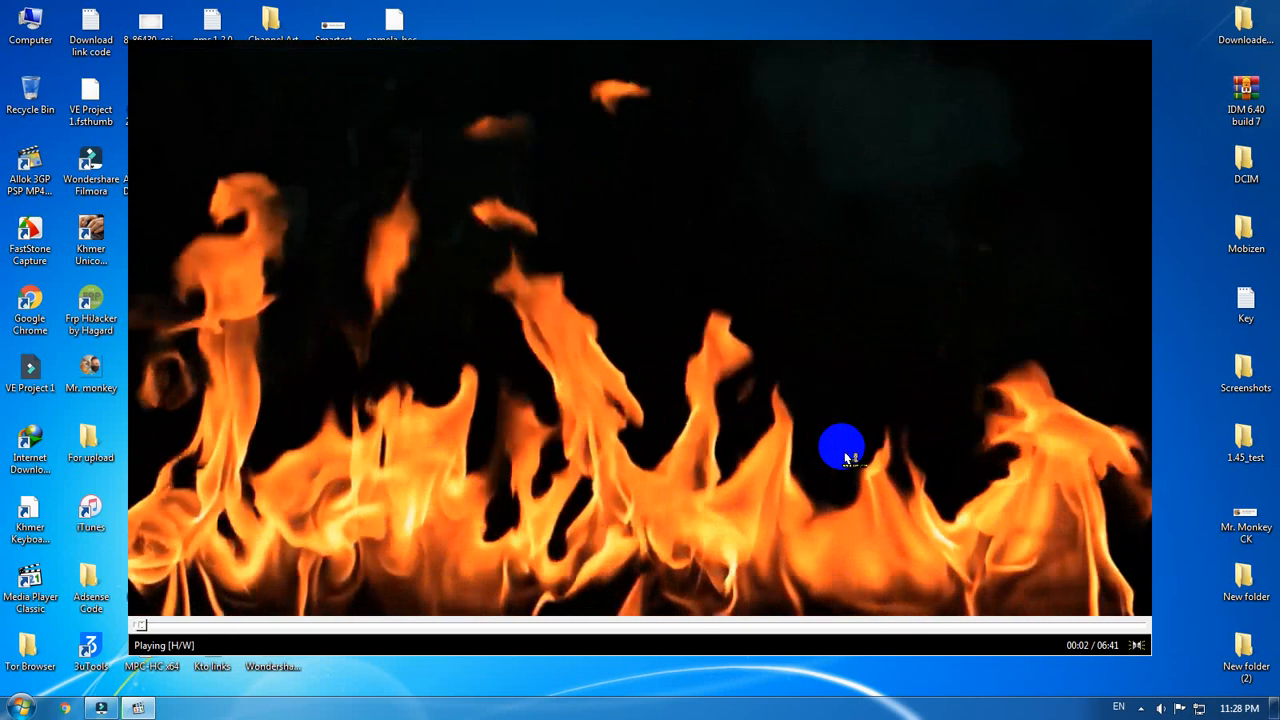
key("alt+F4")
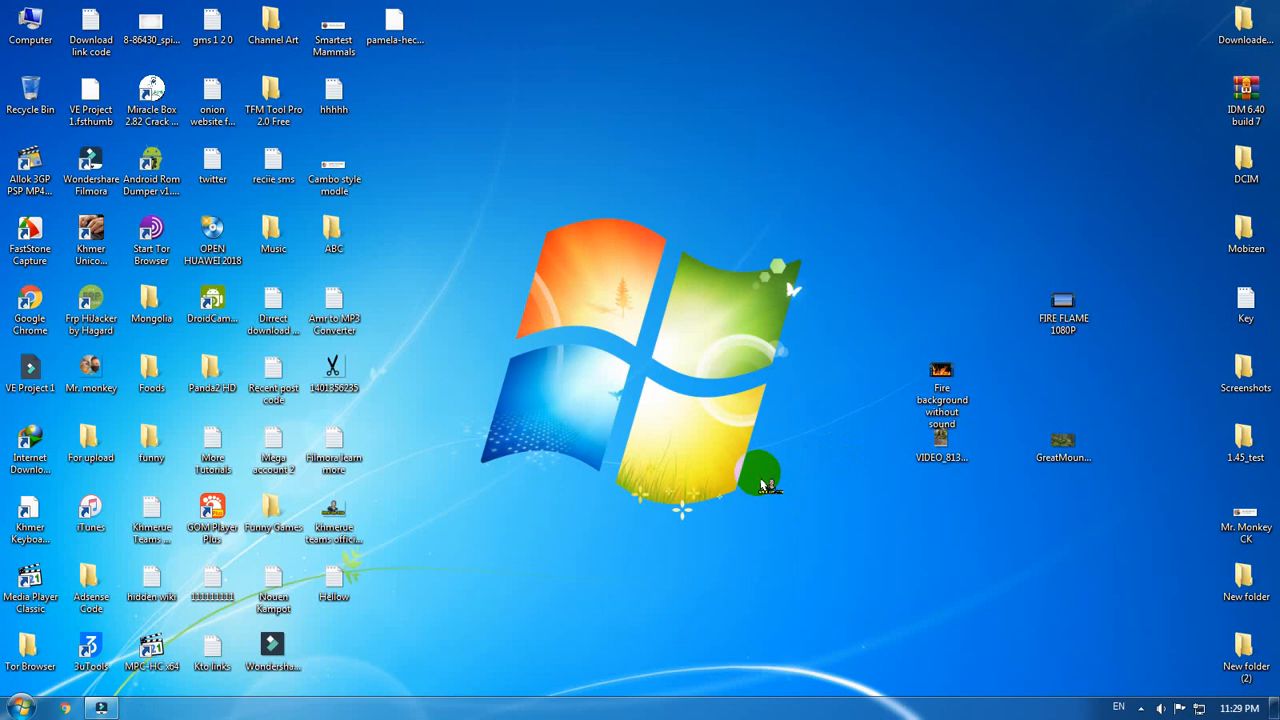
left_click(942, 440)
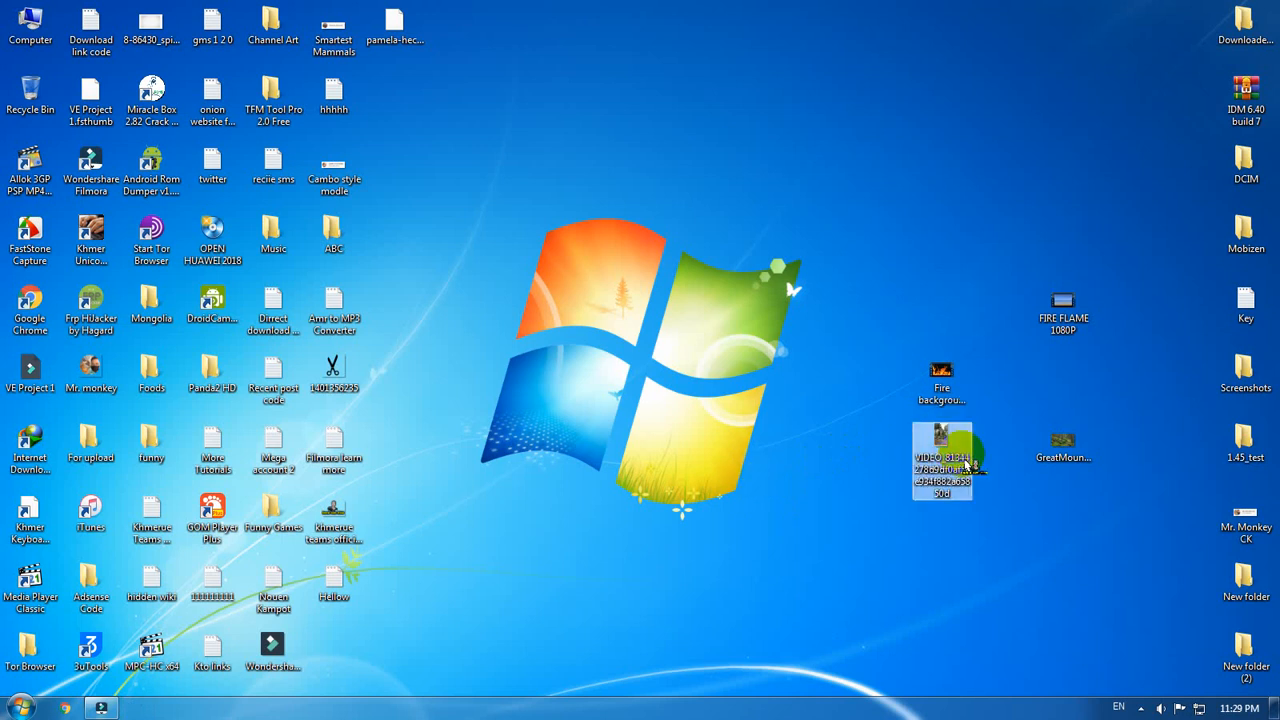
- Switch back to Filmora and enable Motion Tracking for the VIDEO clip on the timeline
left_click(101, 708)
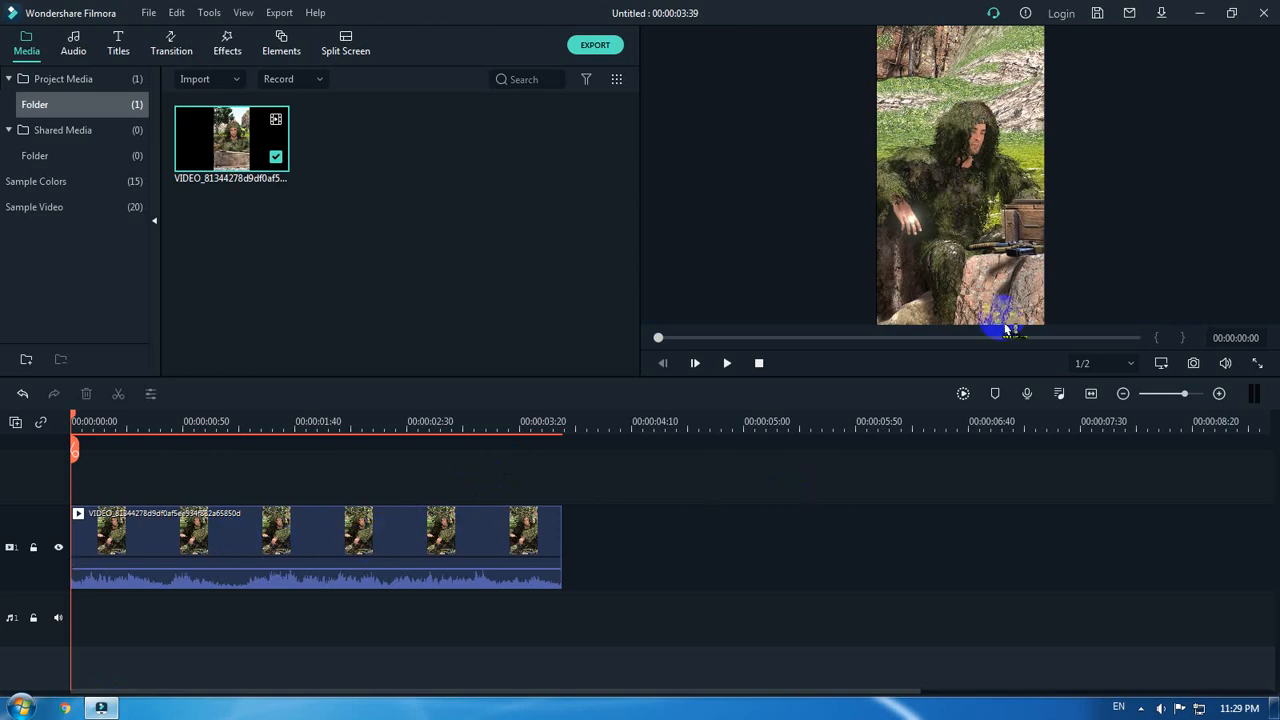
left_click(319, 569)
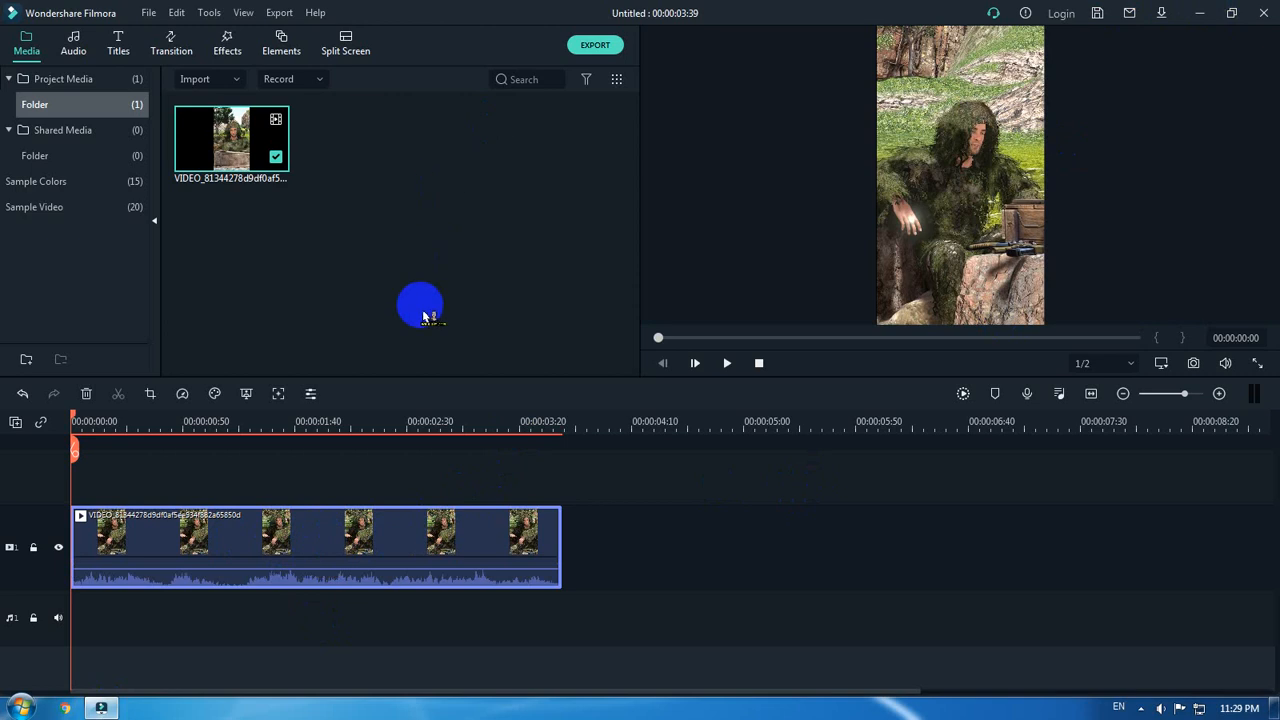
double_click(328, 549)
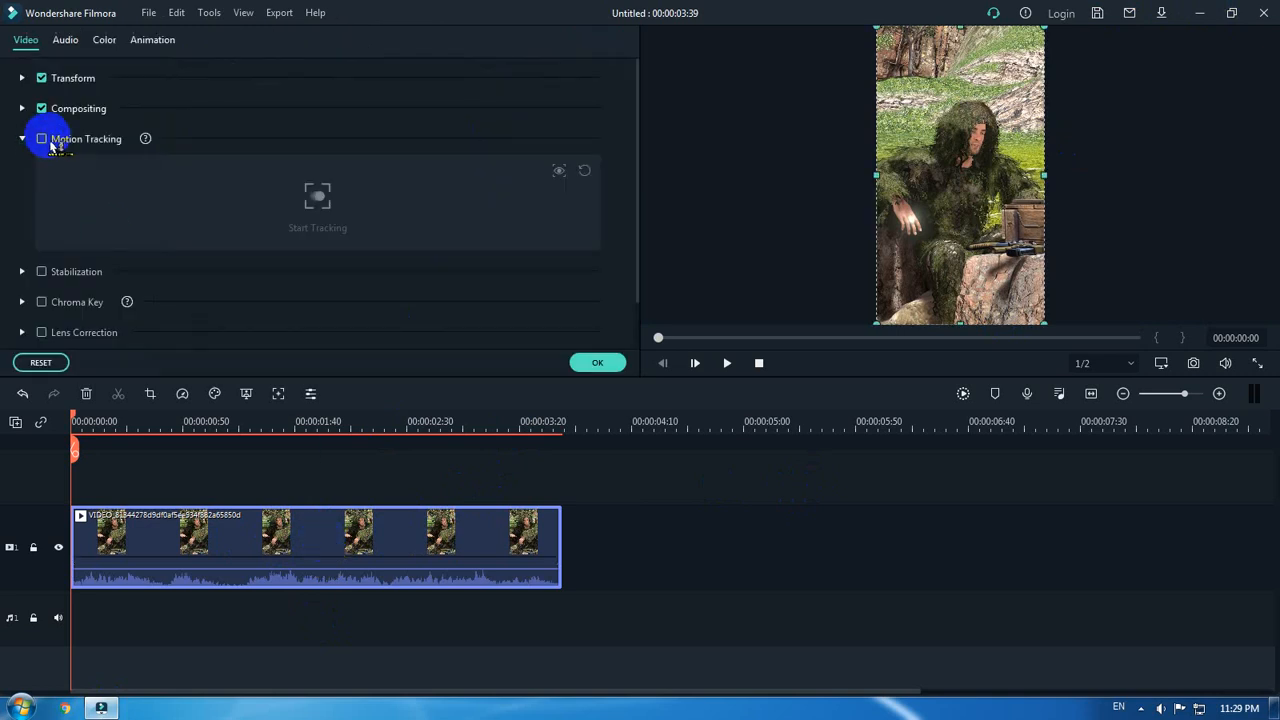
left_click(41, 140)
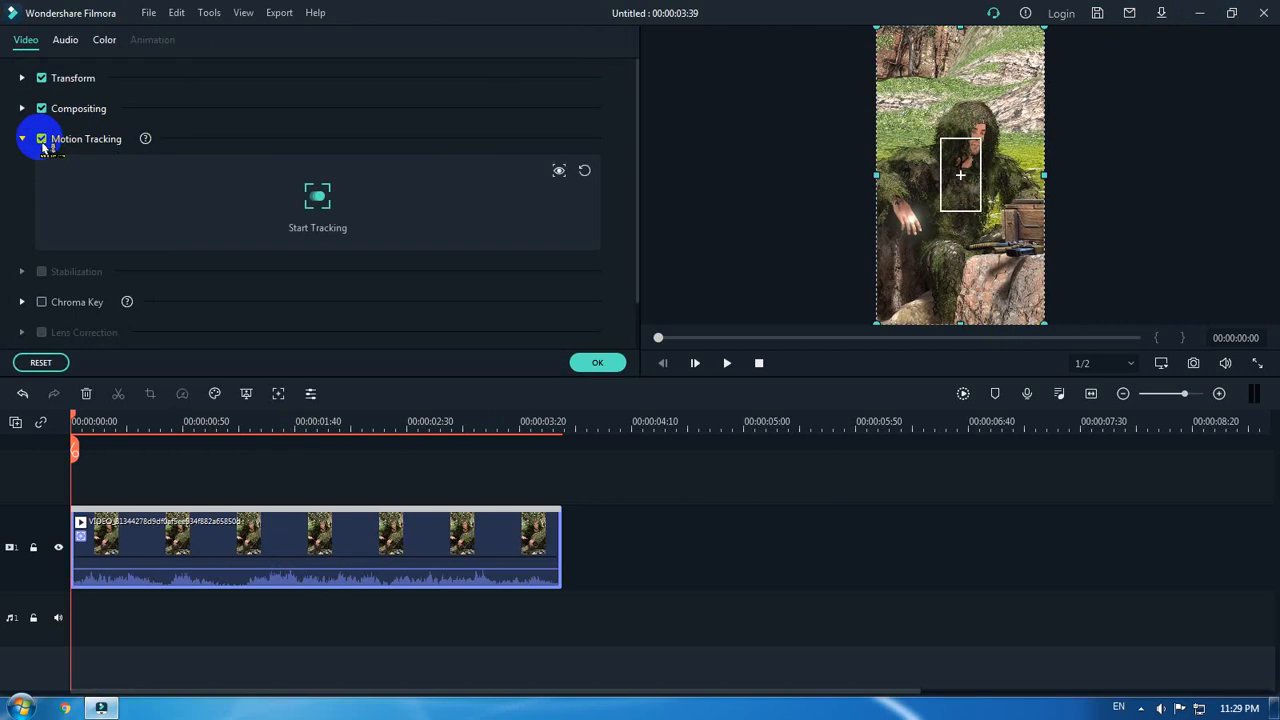
- Shrink the tracking box to a small near-square over the top of the man's hood, run the tracking and apply it
left_click(960, 177)
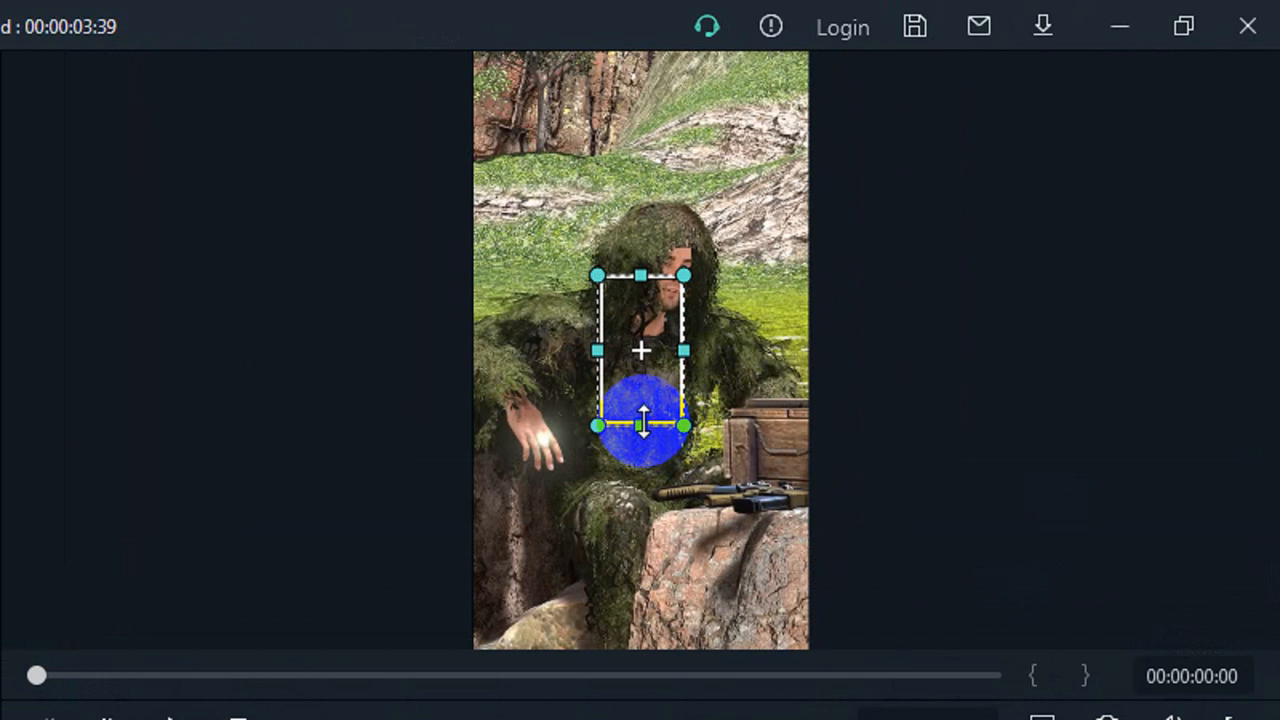
left_click_drag(643, 421, 646, 397)
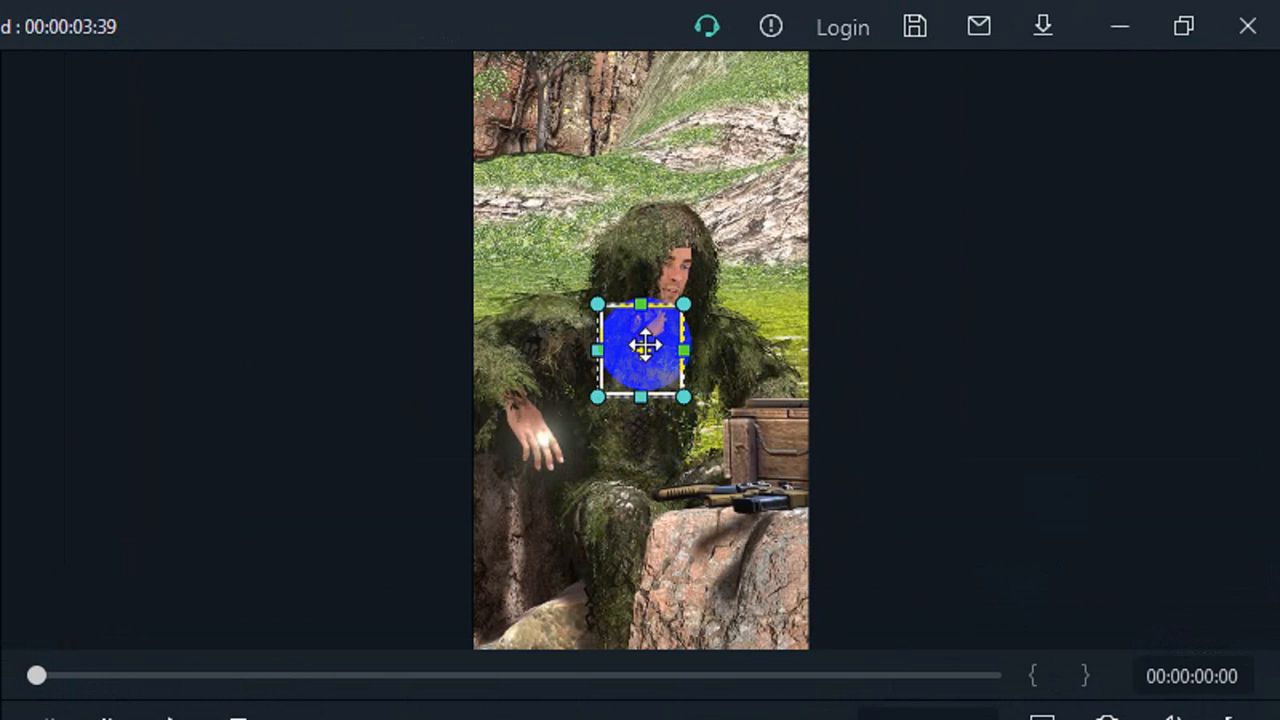
left_click_drag(645, 345, 752, 285)
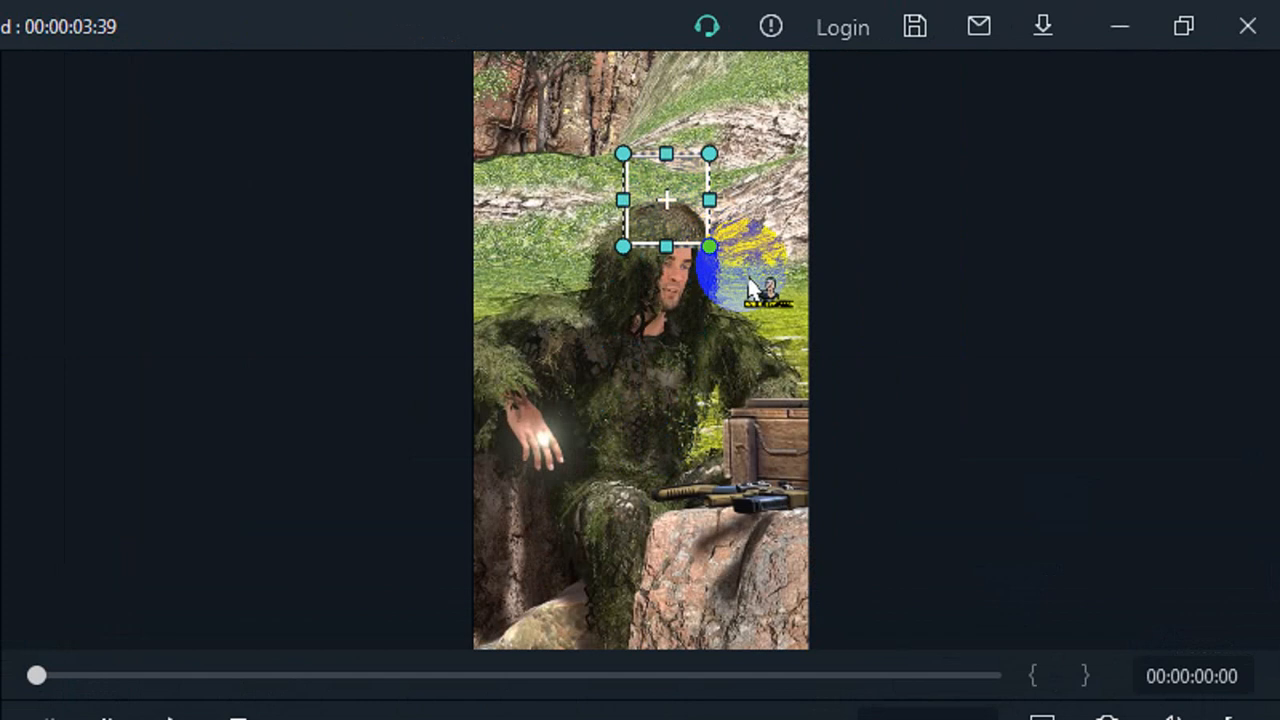
left_click_drag(752, 285, 684, 203)
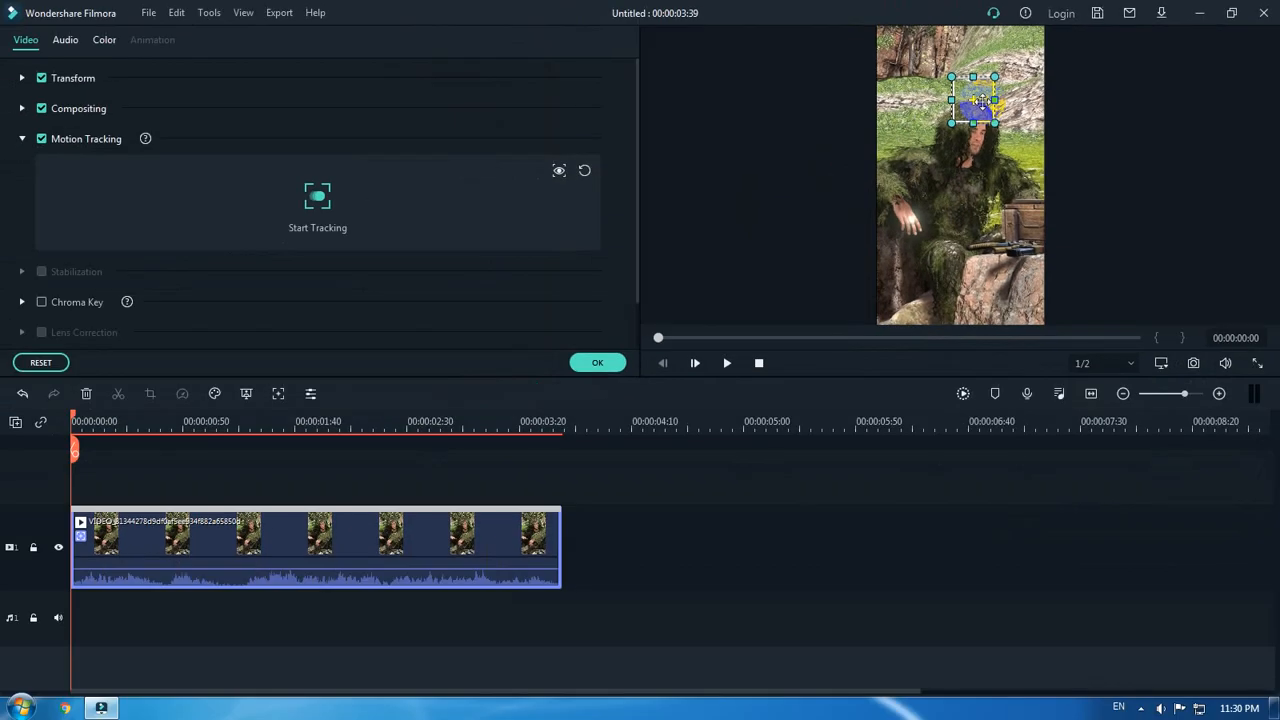
left_click_drag(983, 100, 1038, 170)
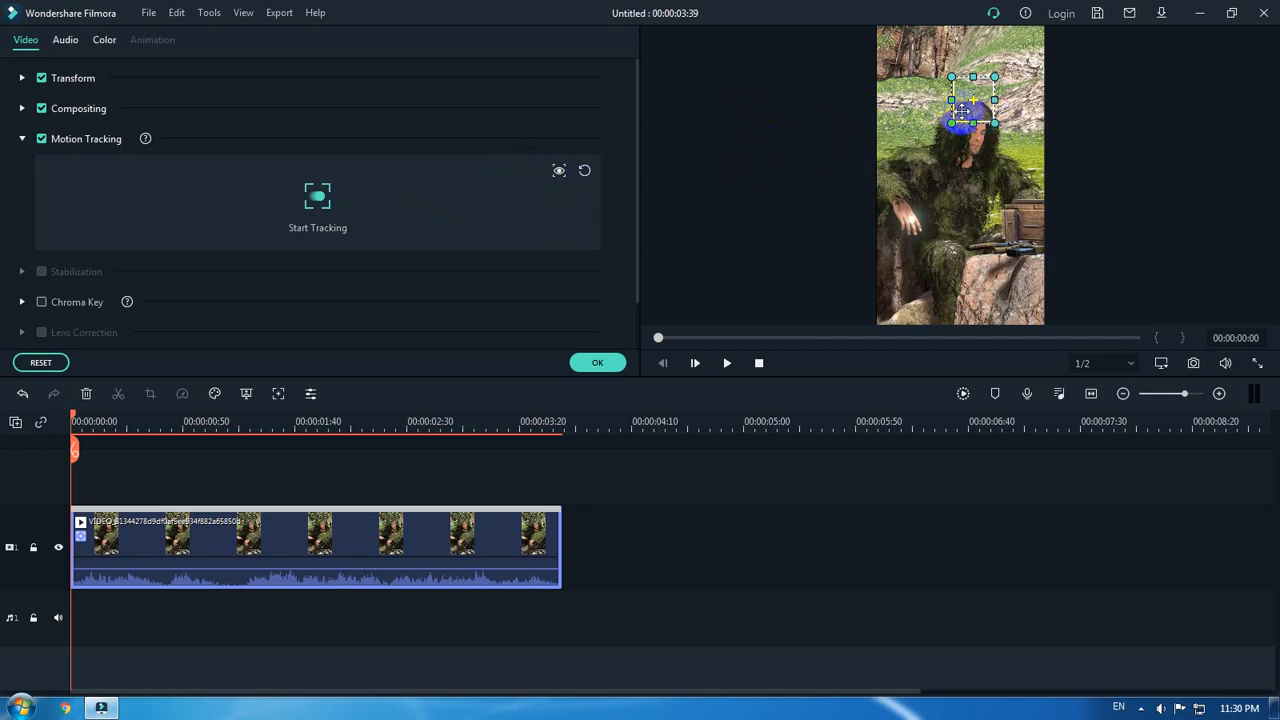
left_click(320, 200)
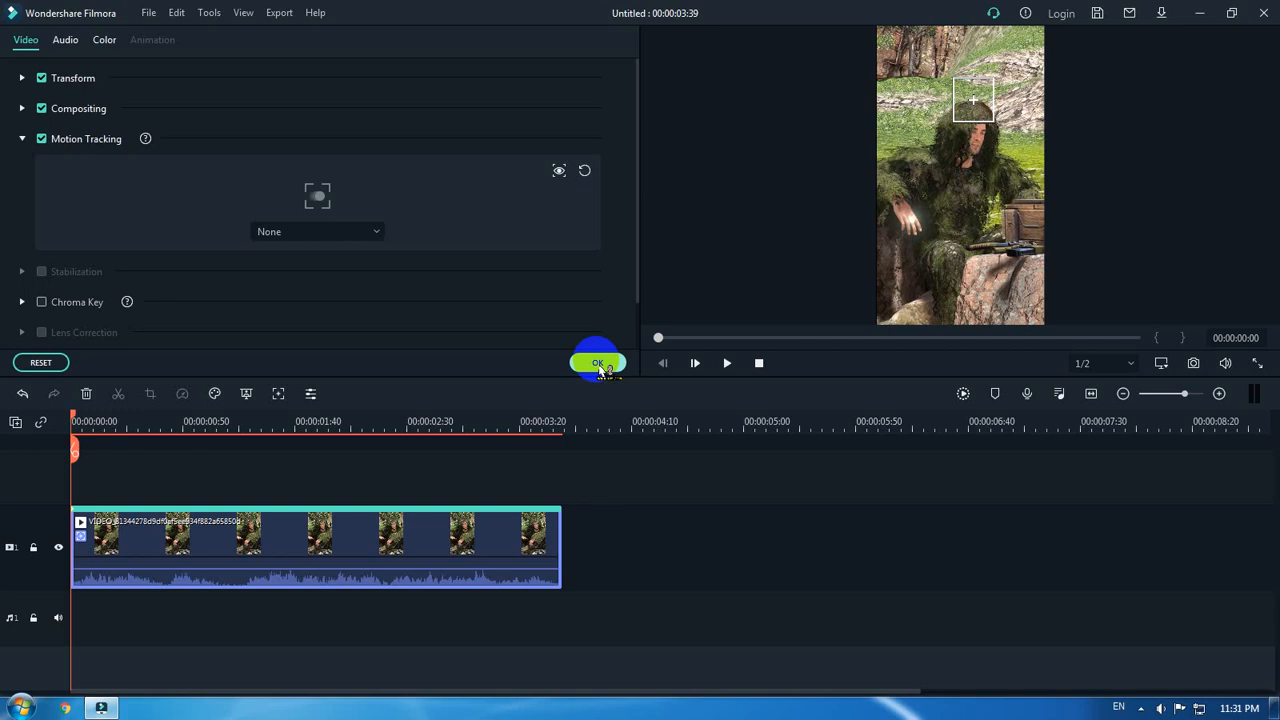
left_click(598, 365)
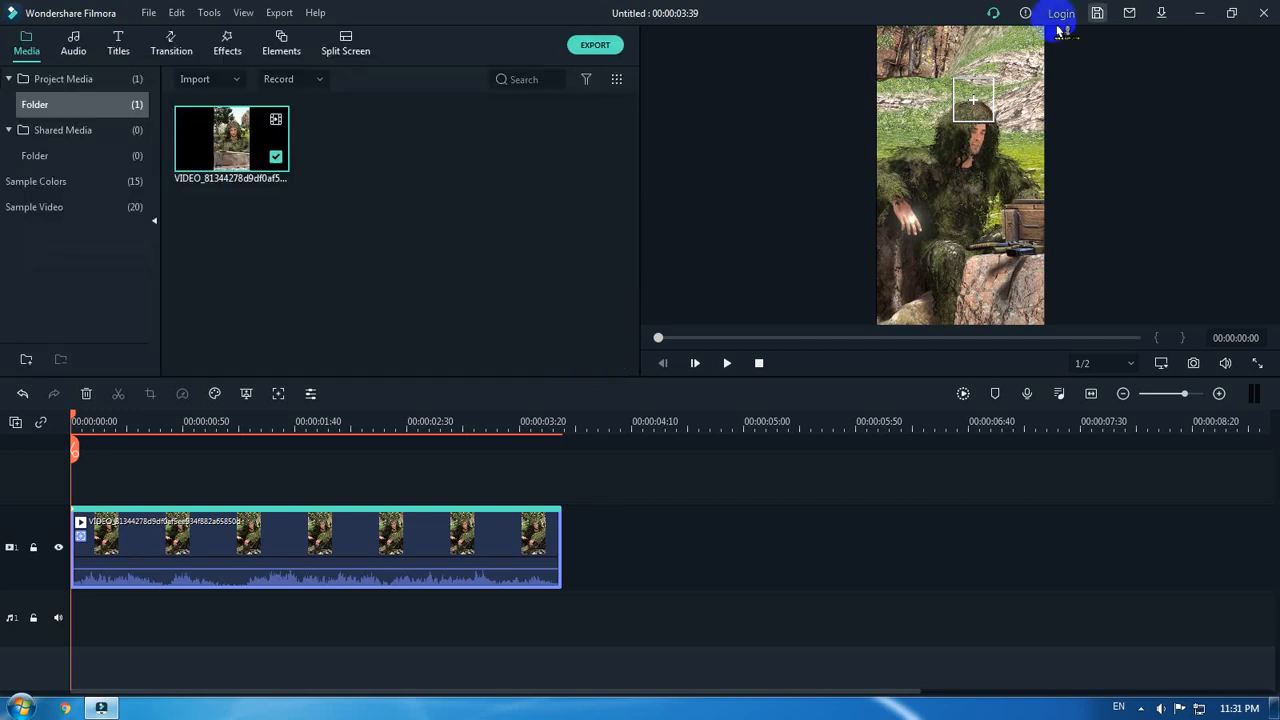
- Bring the "Fire background without sound" clip from the desktop onto the video track above the tracked clip
left_click(1201, 16)
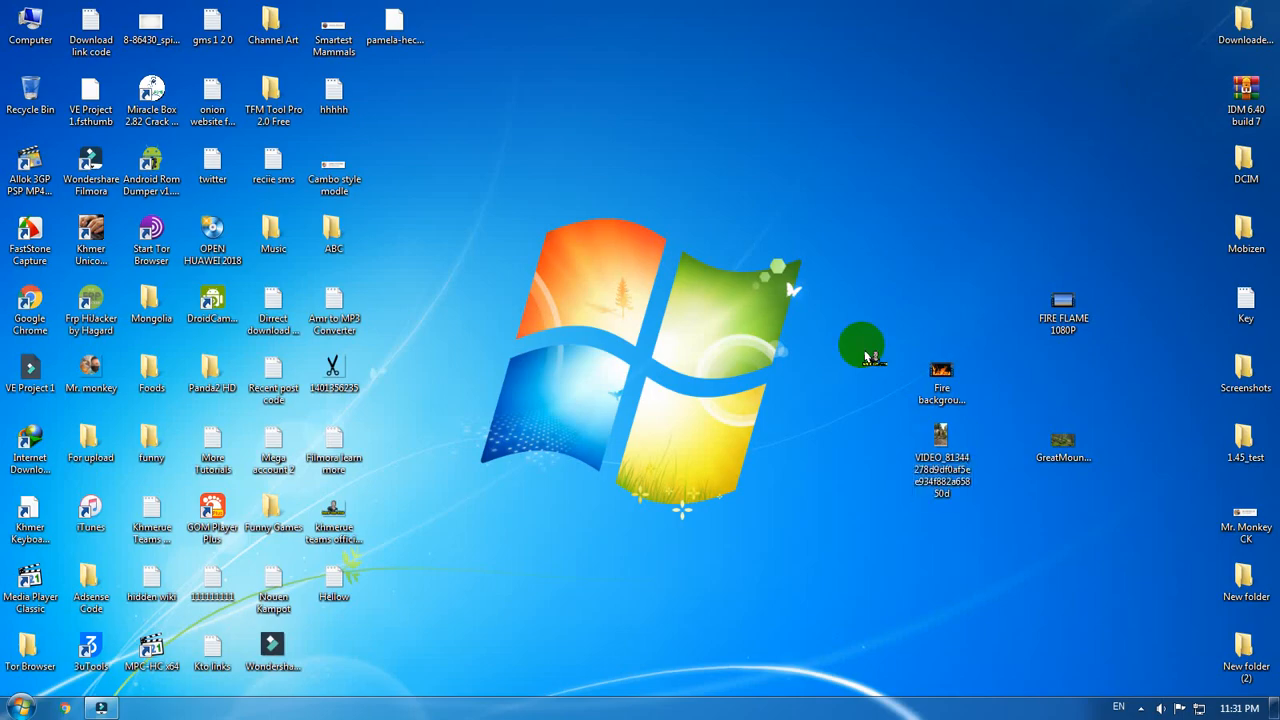
left_click(935, 375)
left_click_drag(935, 375, 205, 485)
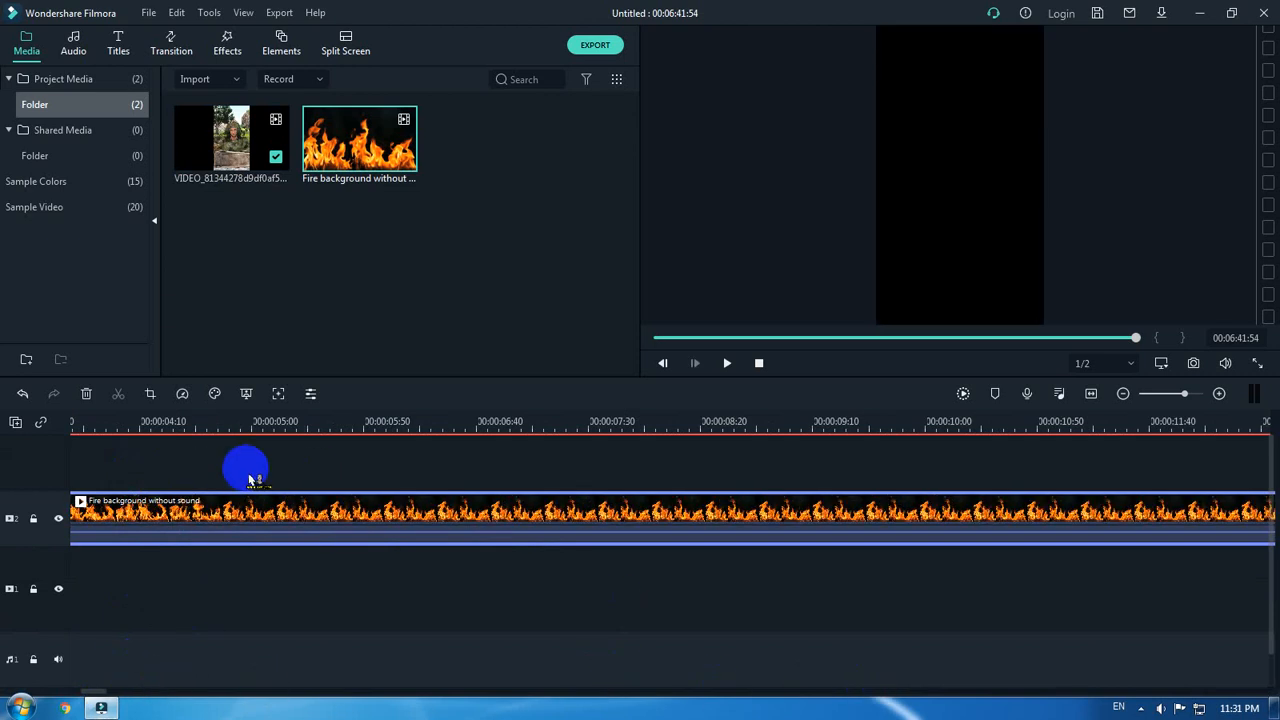
- Split the fire clip at 00:00:00:48 and remove the dark opening part before the cut
key("Home")
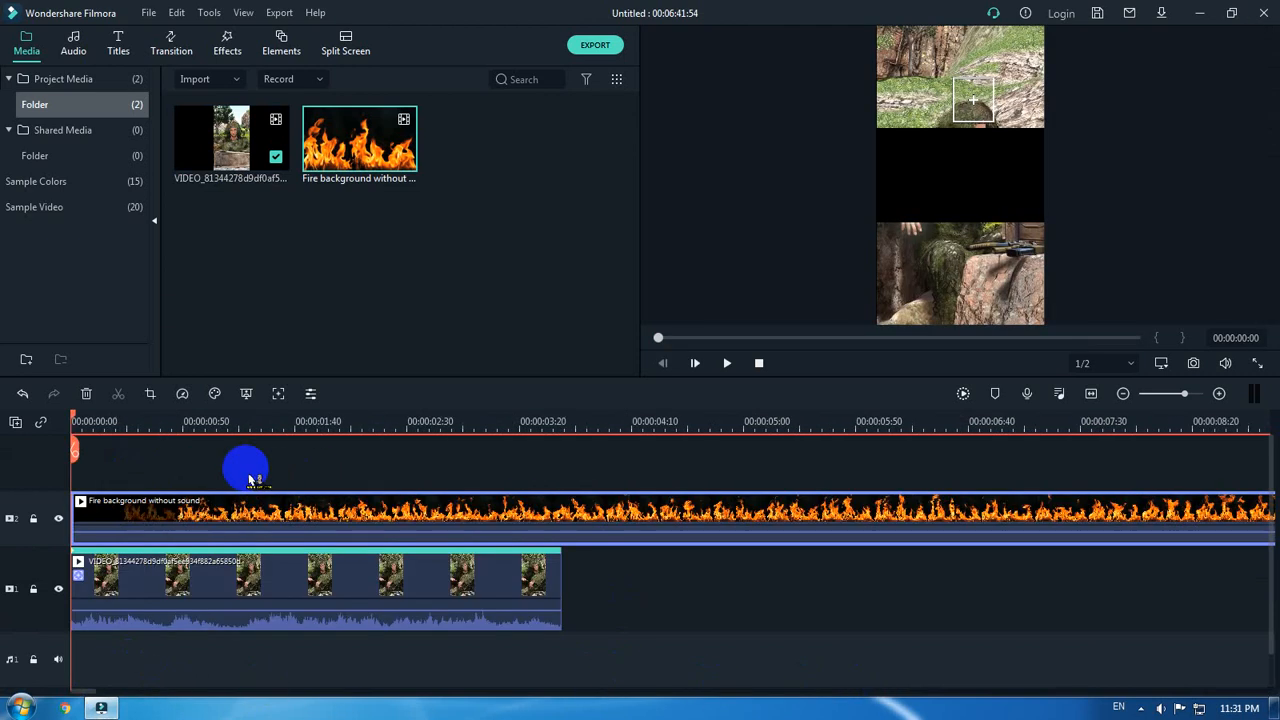
left_click(177, 423)
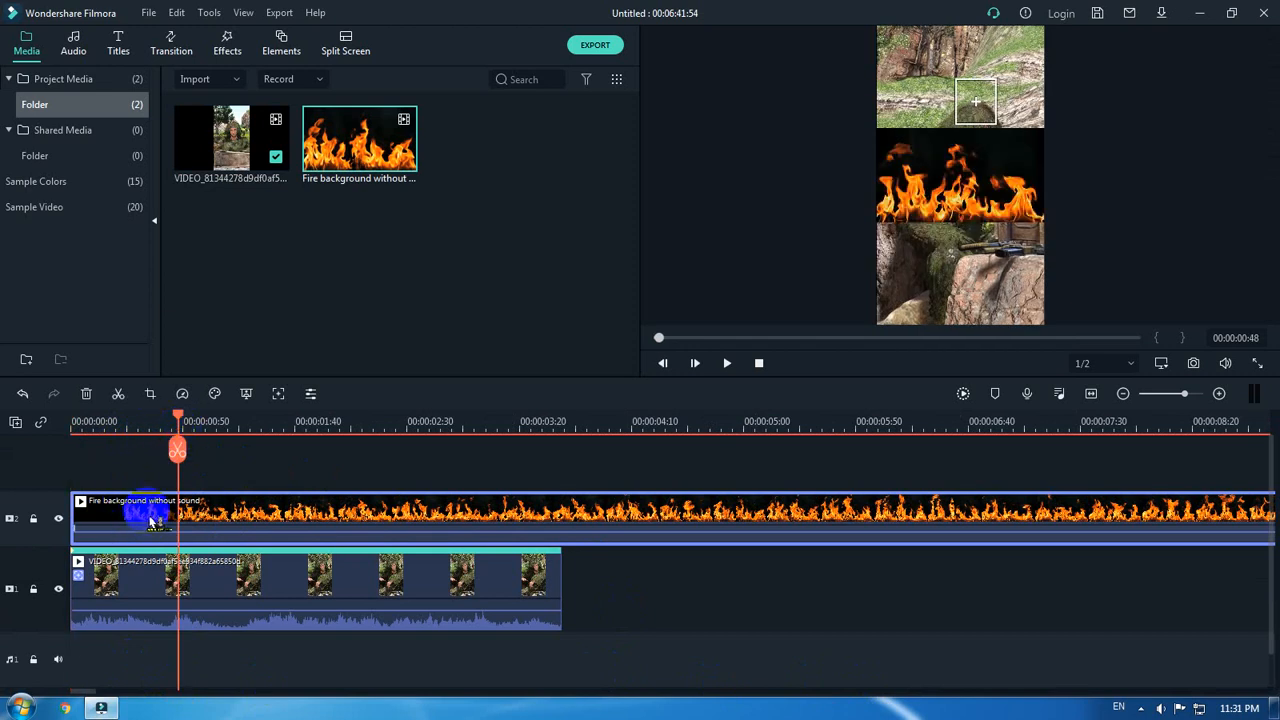
left_click(177, 450)
left_click(143, 516)
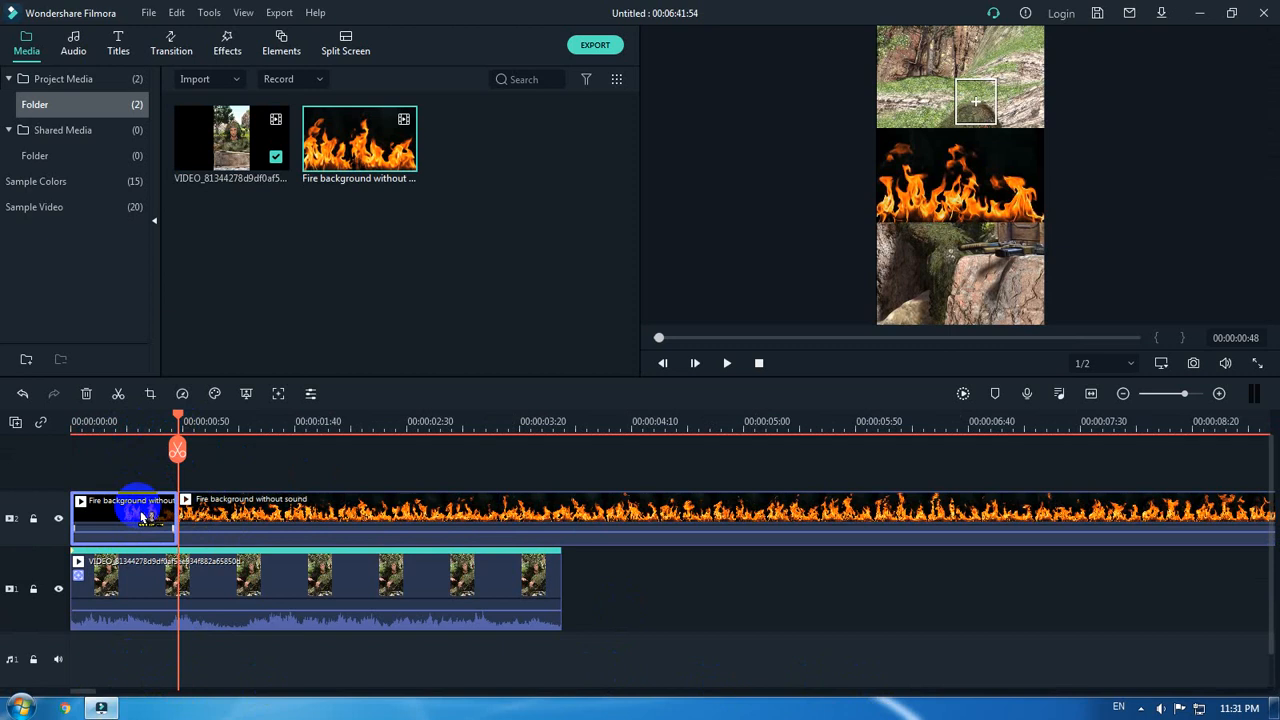
key("Delete")
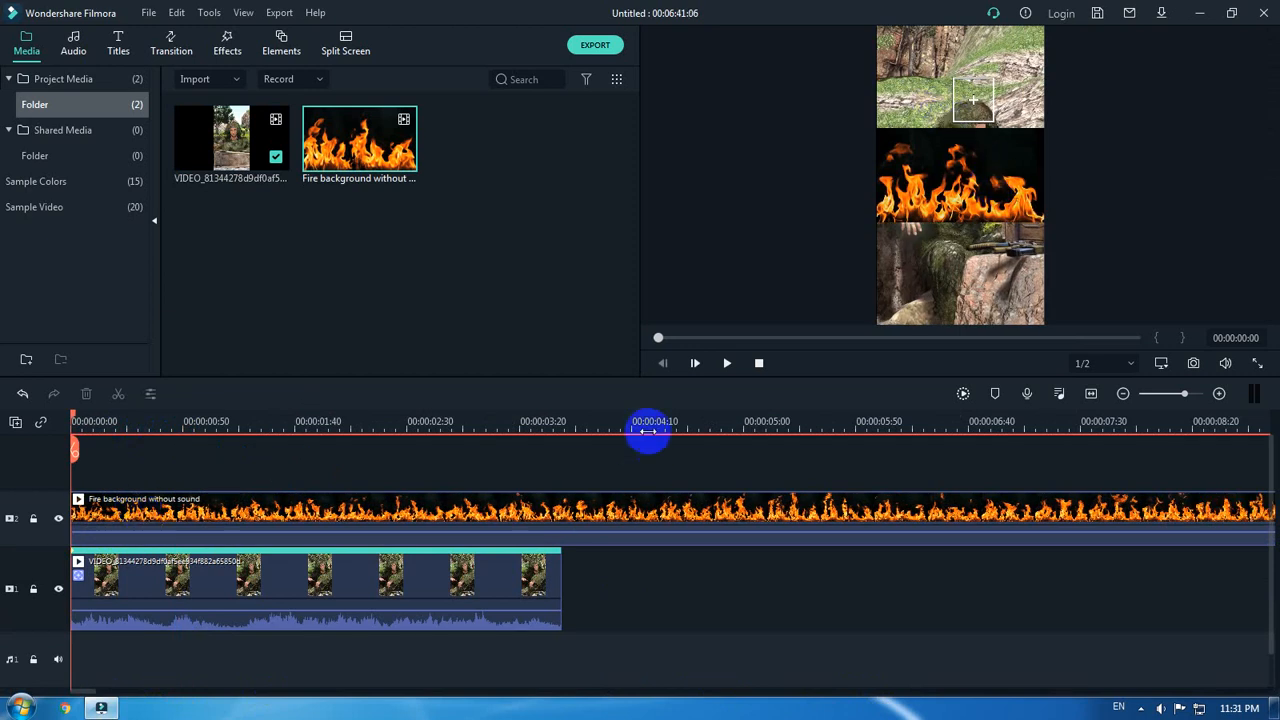
- Split the fire clip at 00:00:03:40, just past the end of the tracked video, and delete the remainder
left_click(564, 420)
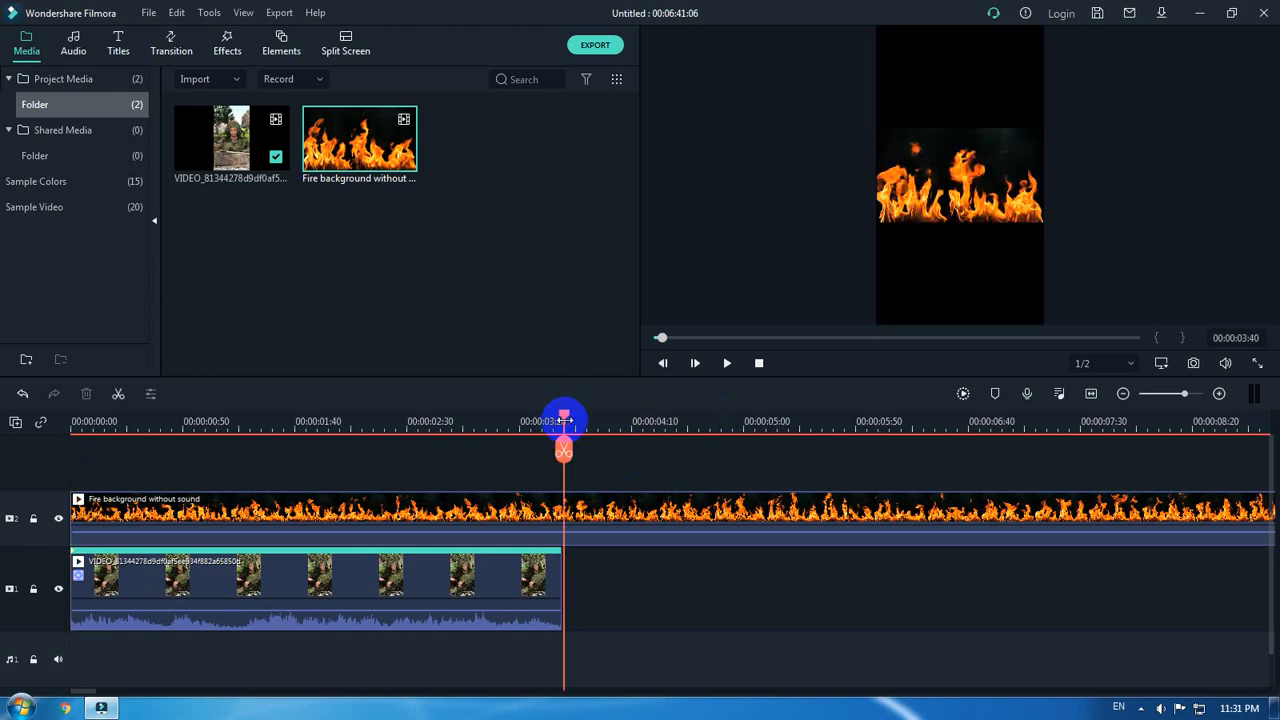
left_click(640, 512)
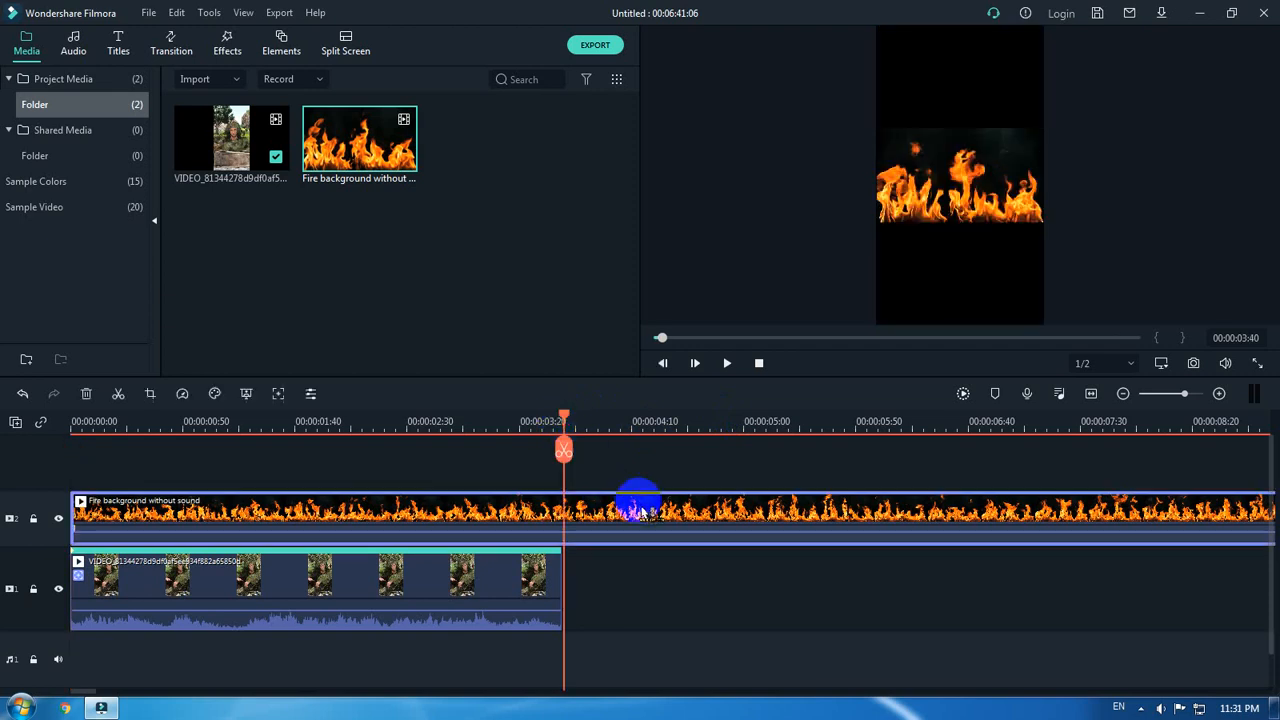
left_click(564, 452)
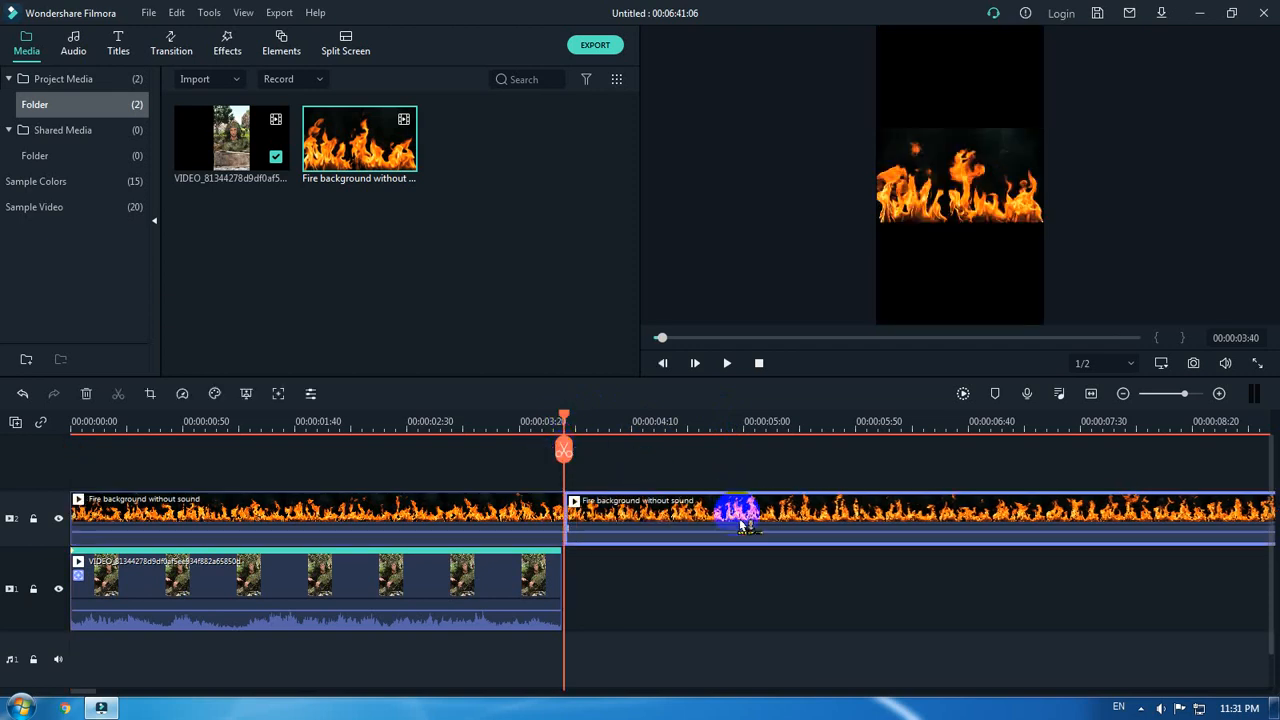
key("Delete")
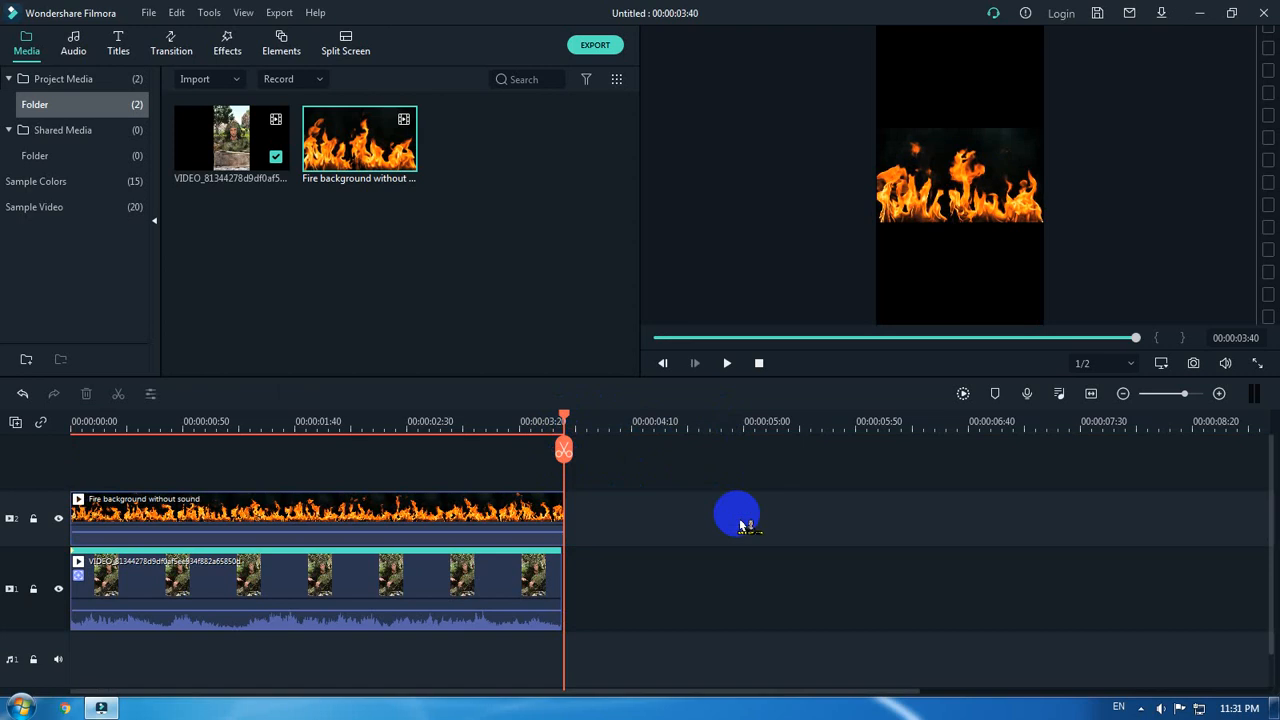
- At 00:00:02:16, shrink the fire clip in the preview to a small near-square and place it directly over the man's hood
left_click(374, 428)
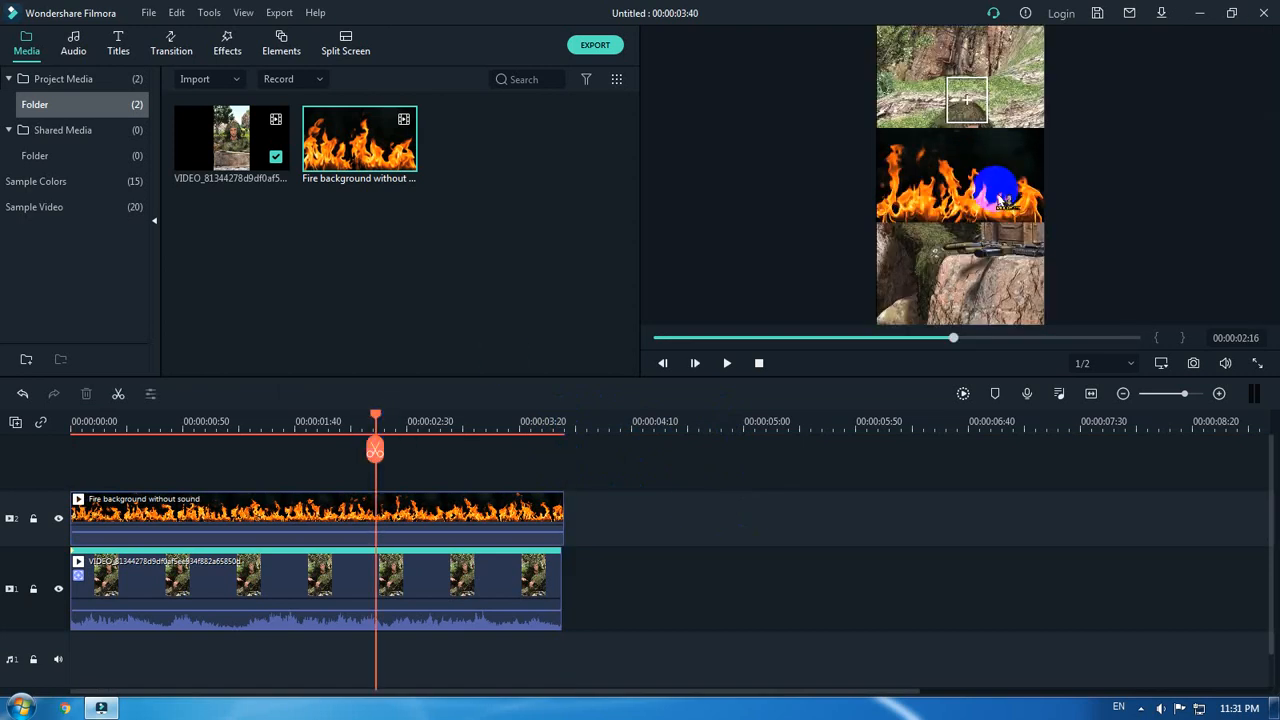
left_click(1002, 202)
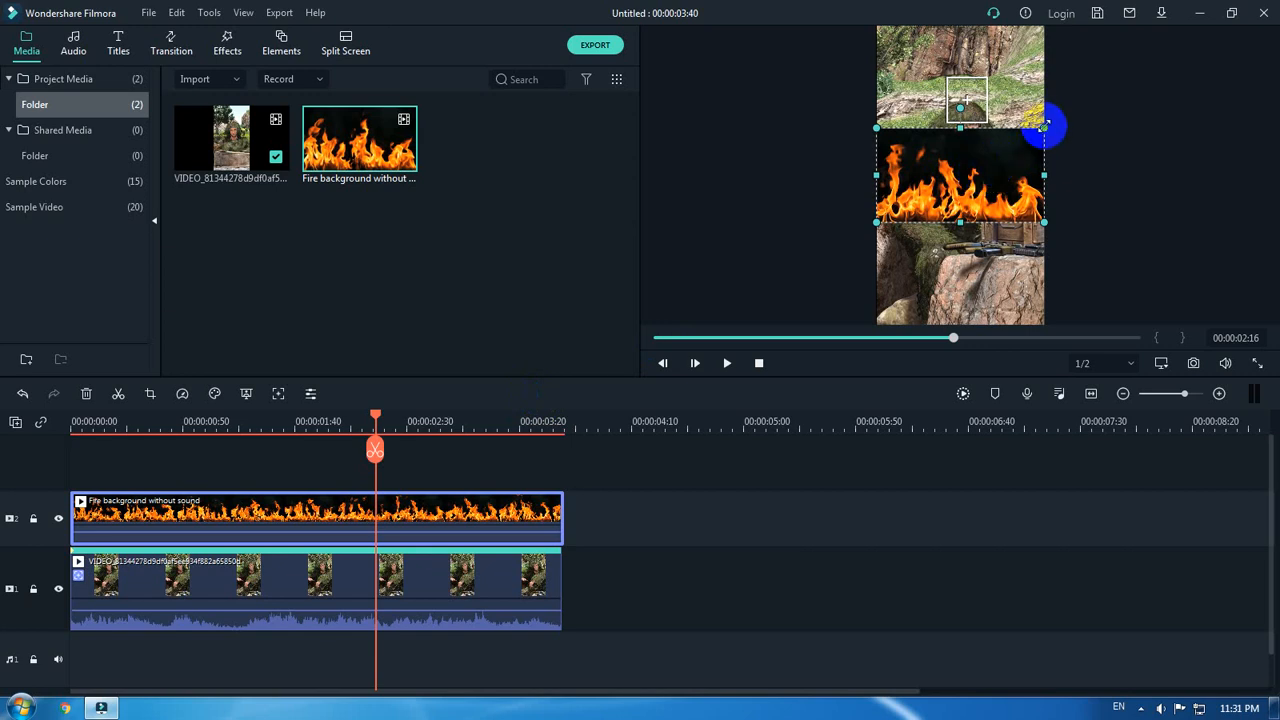
left_click_drag(1044, 127, 873, 184)
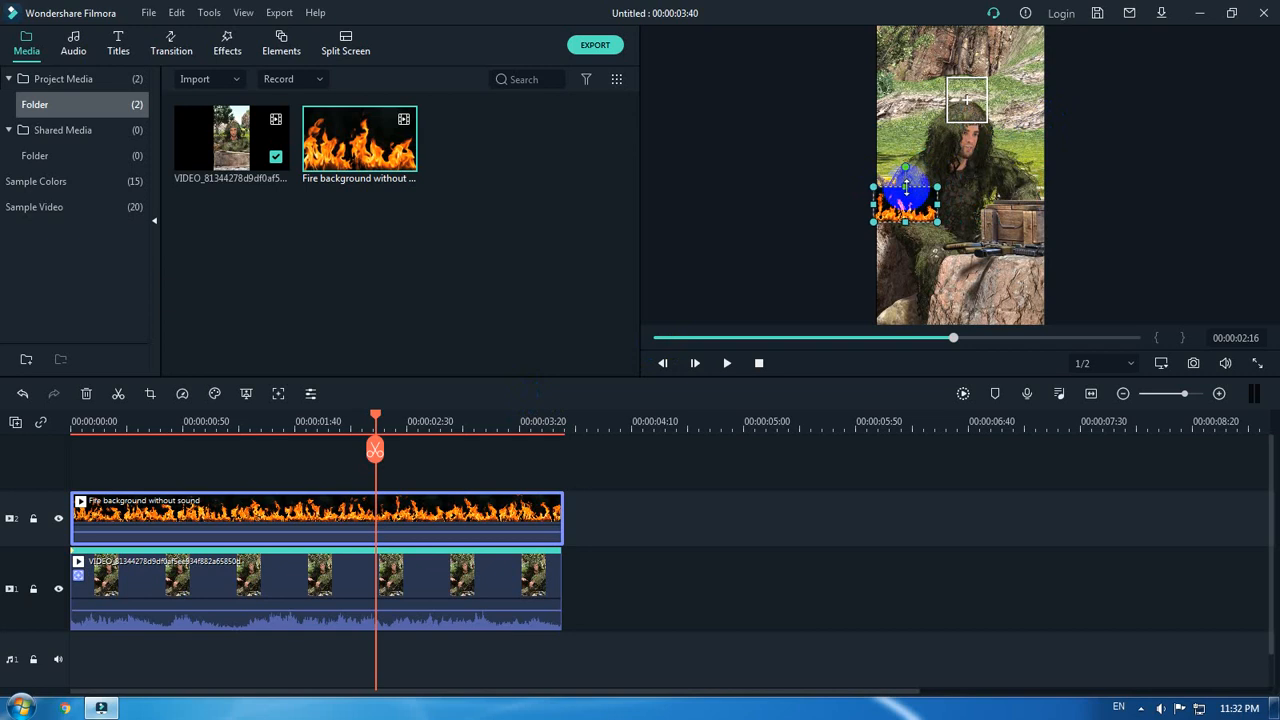
left_click_drag(923, 203, 947, 104)
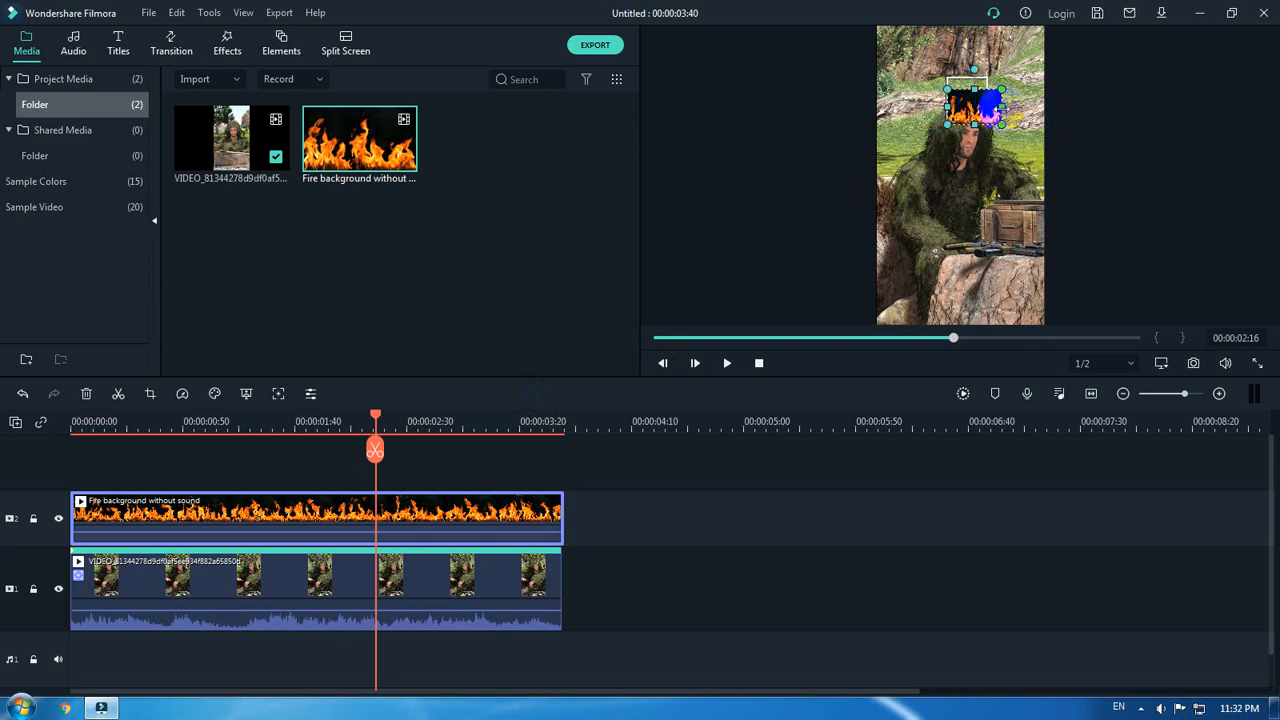
left_click_drag(1002, 106, 994, 74)
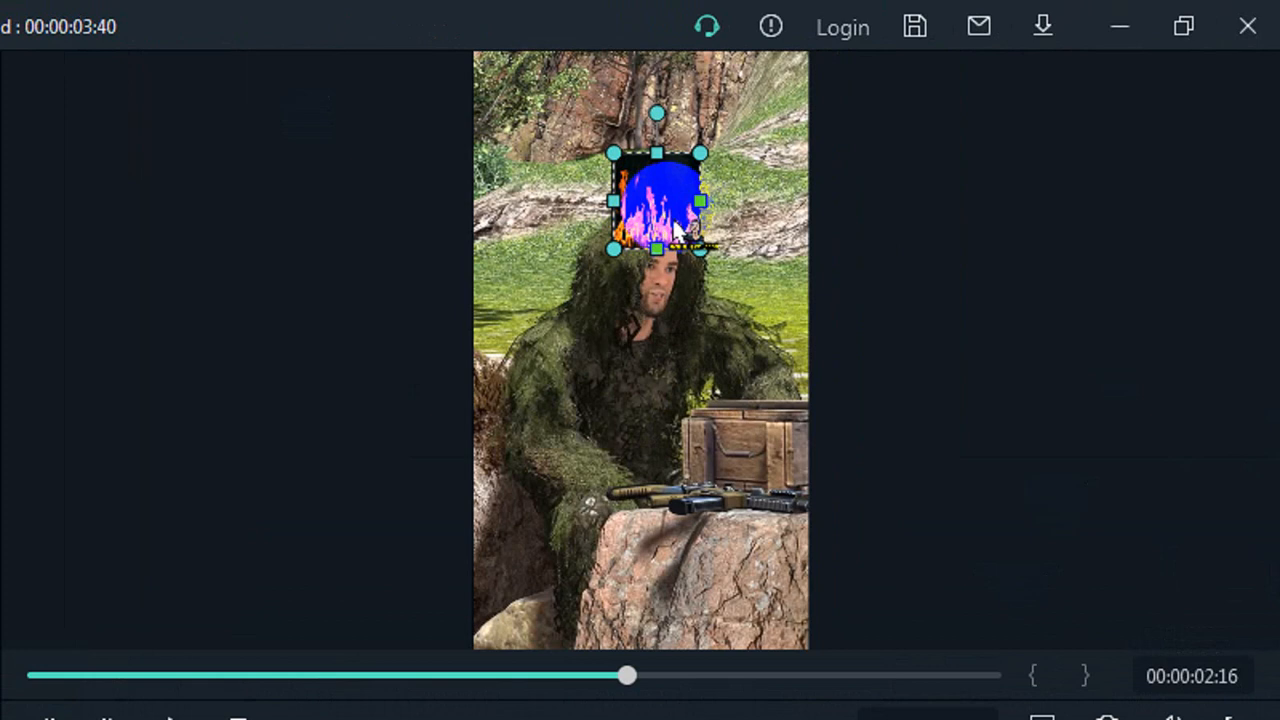
left_click_drag(612, 249, 607, 254)
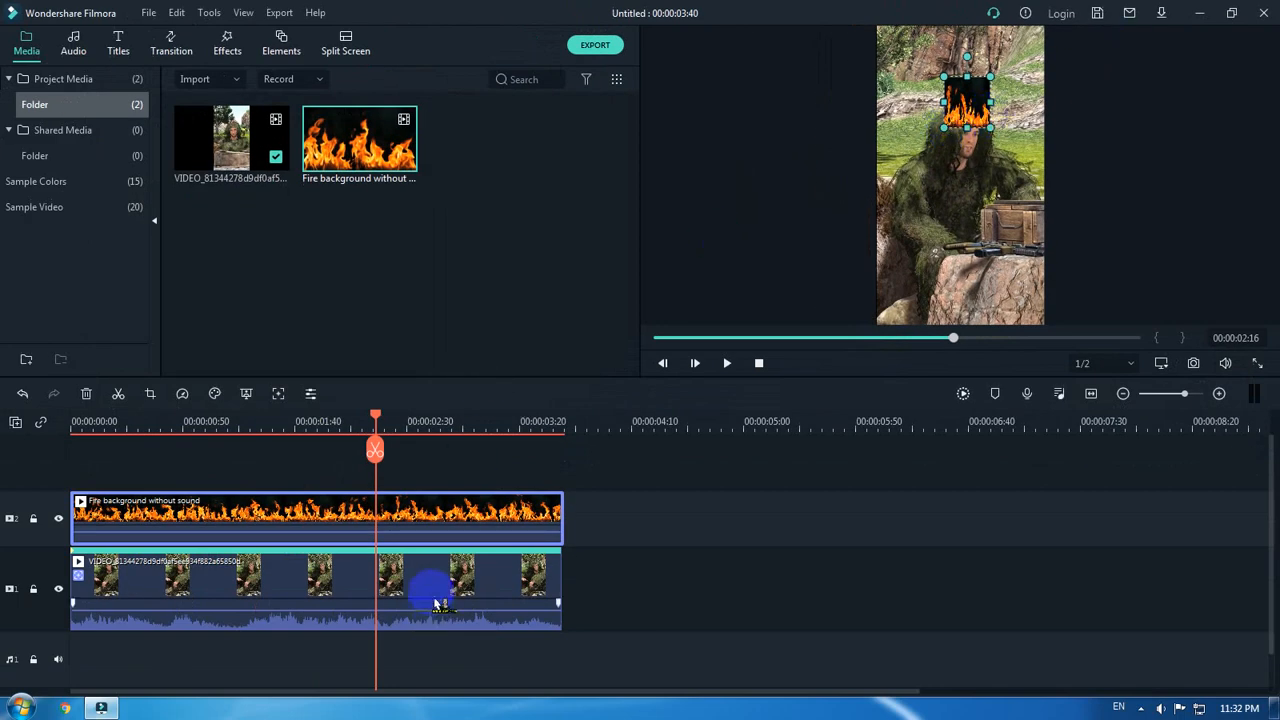
- Link the tracked video's motion tracking to the "Fire background without sound" clip and play the result from the start
left_click(287, 598)
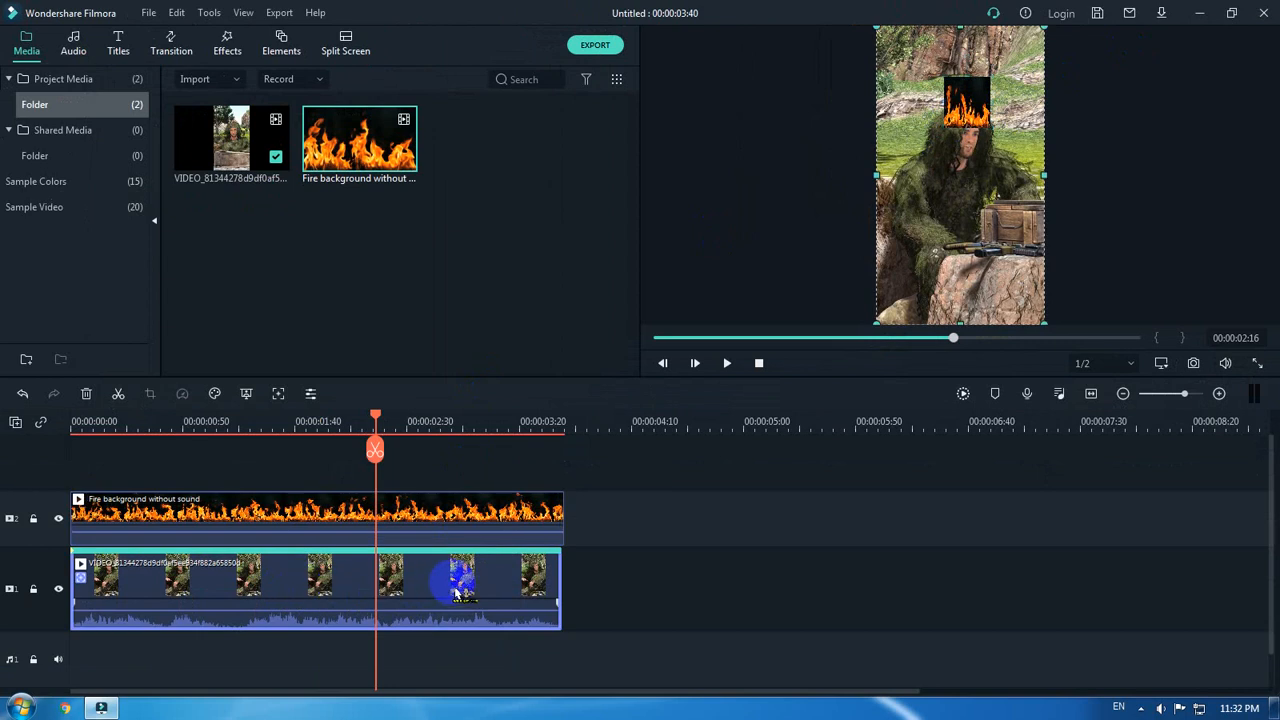
double_click(455, 590)
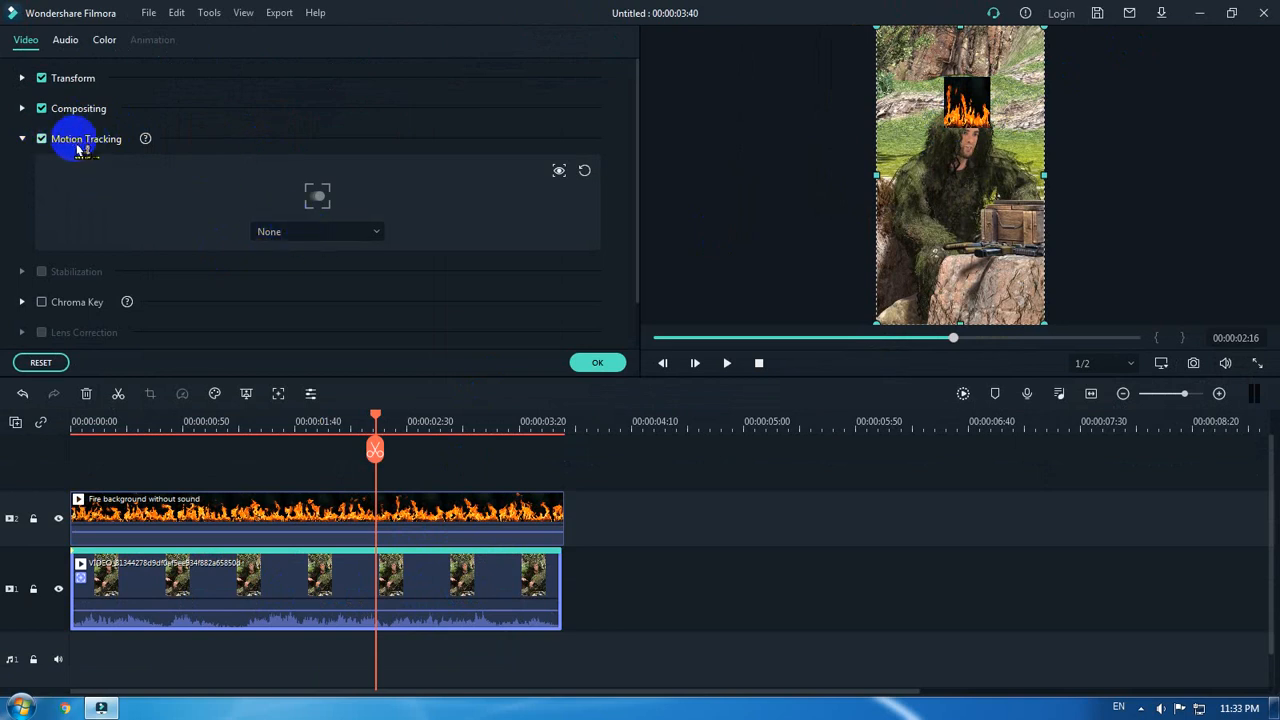
left_click(350, 236)
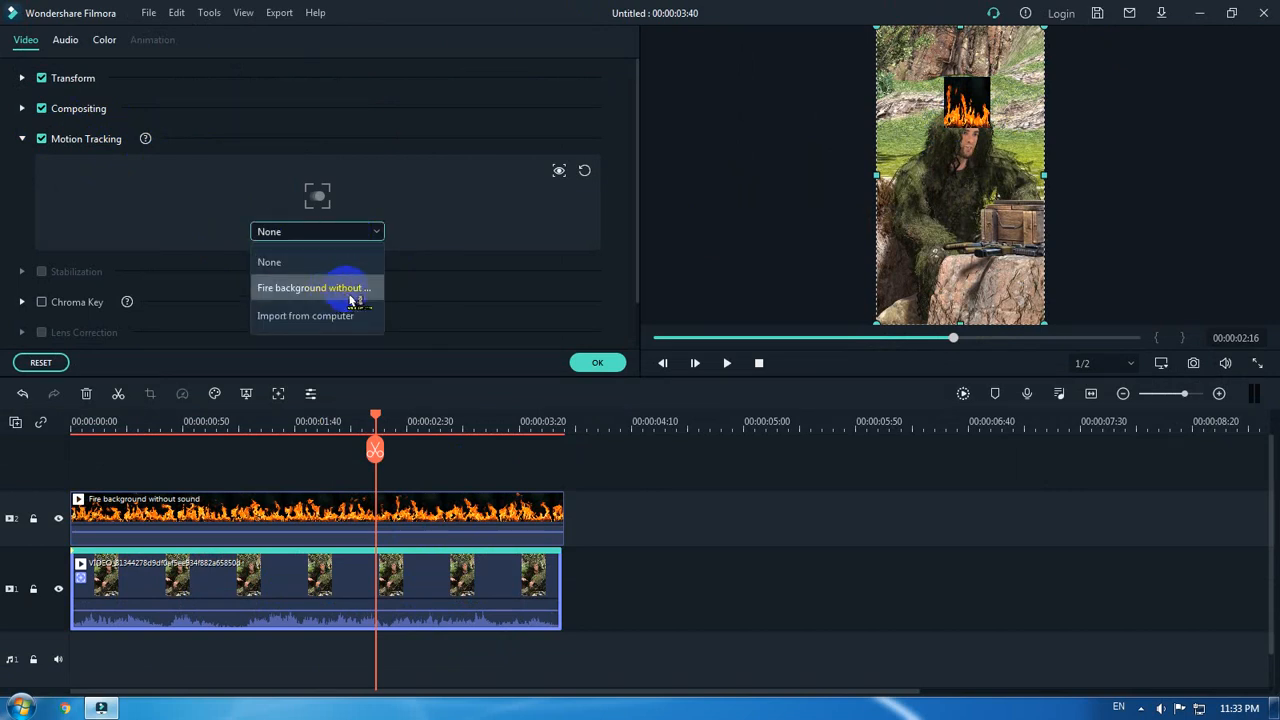
left_click(352, 297)
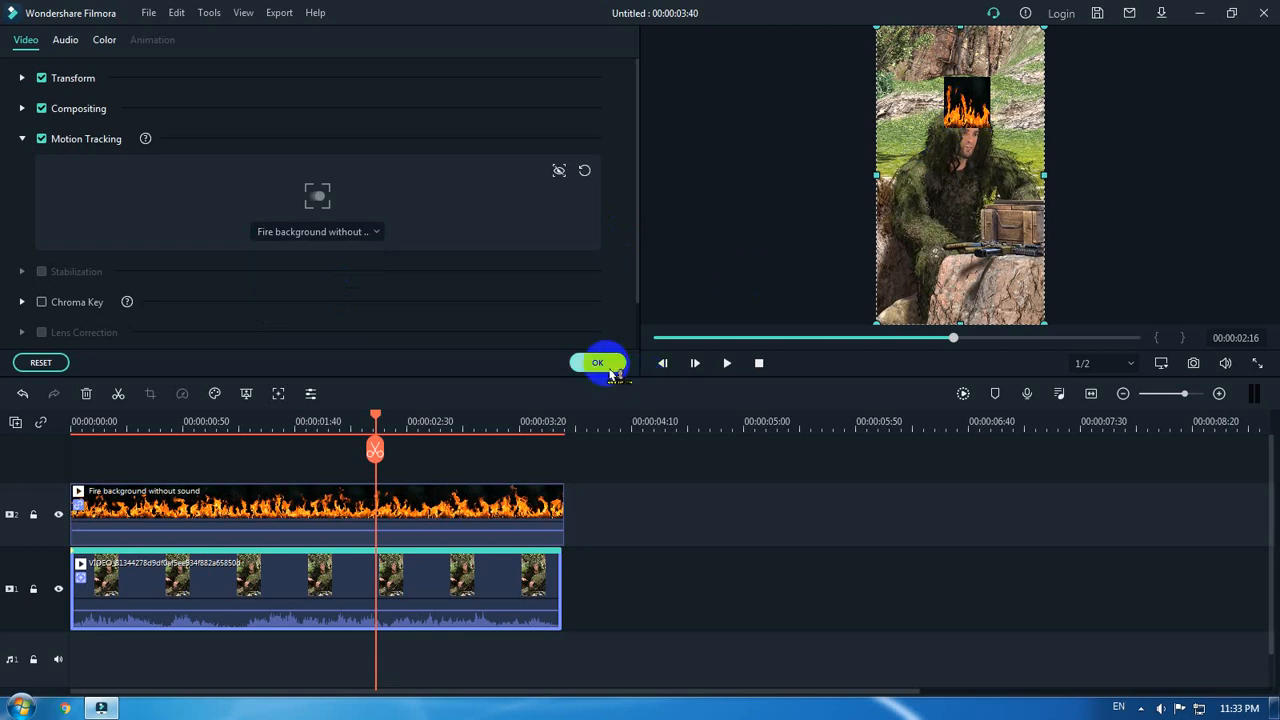
left_click(597, 363)
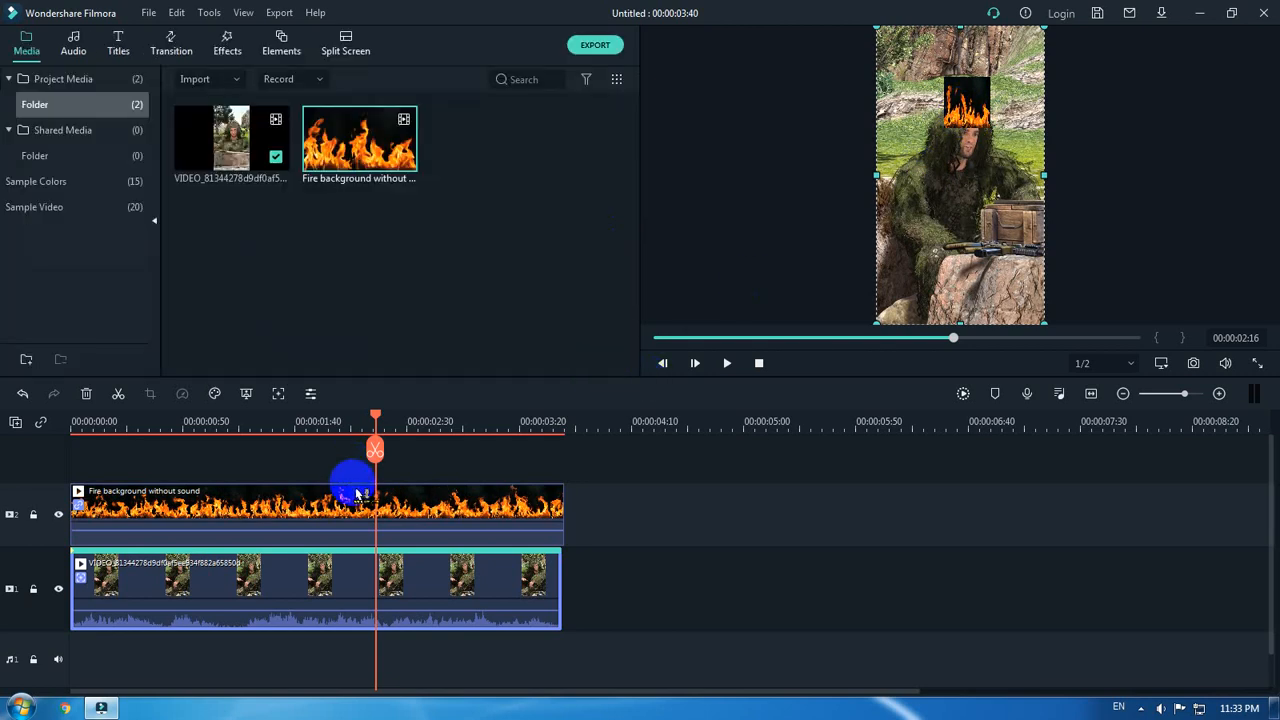
key("Home")
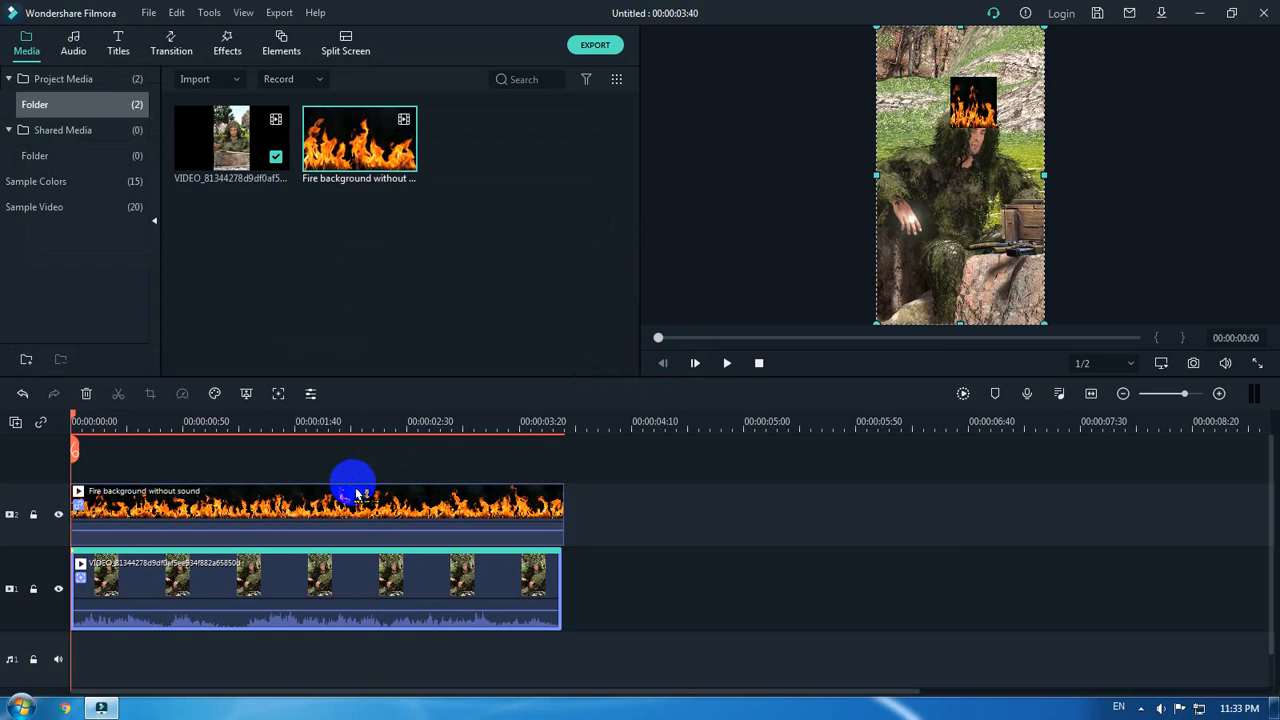
key("space")
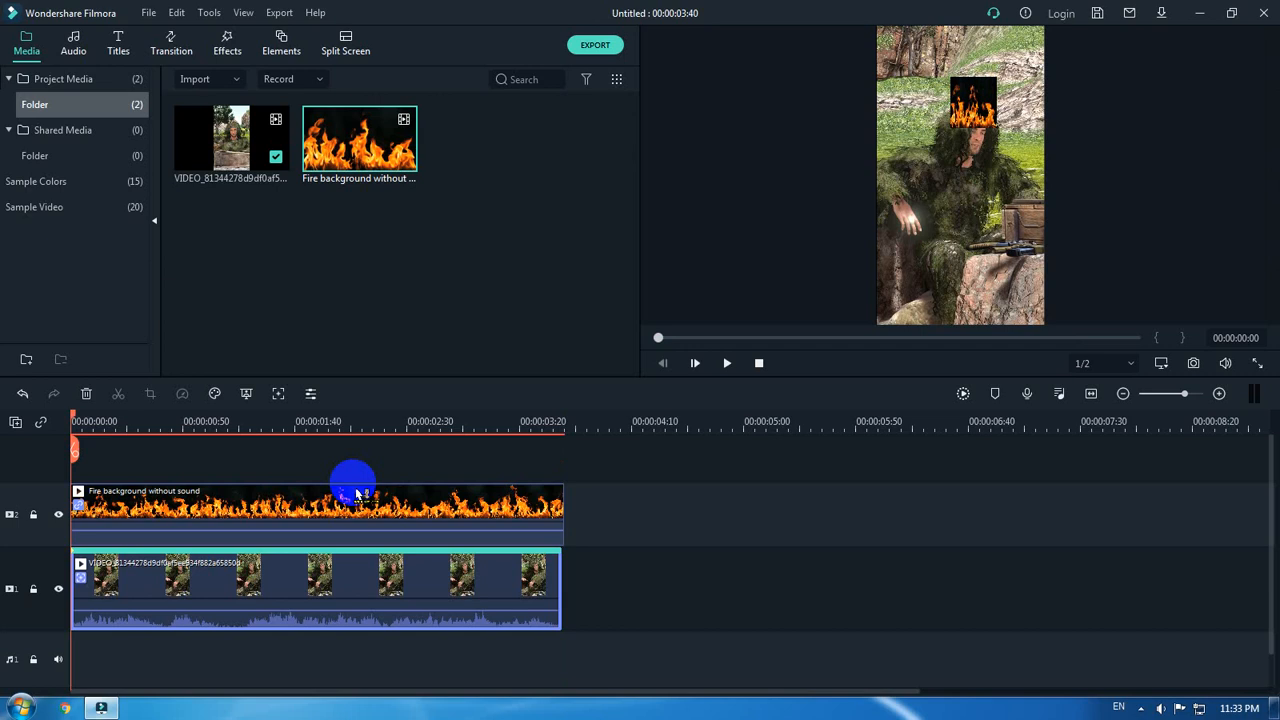
- Set the fire clip's blending mode to Lighten and play the composite through from the start
left_click(399, 516)
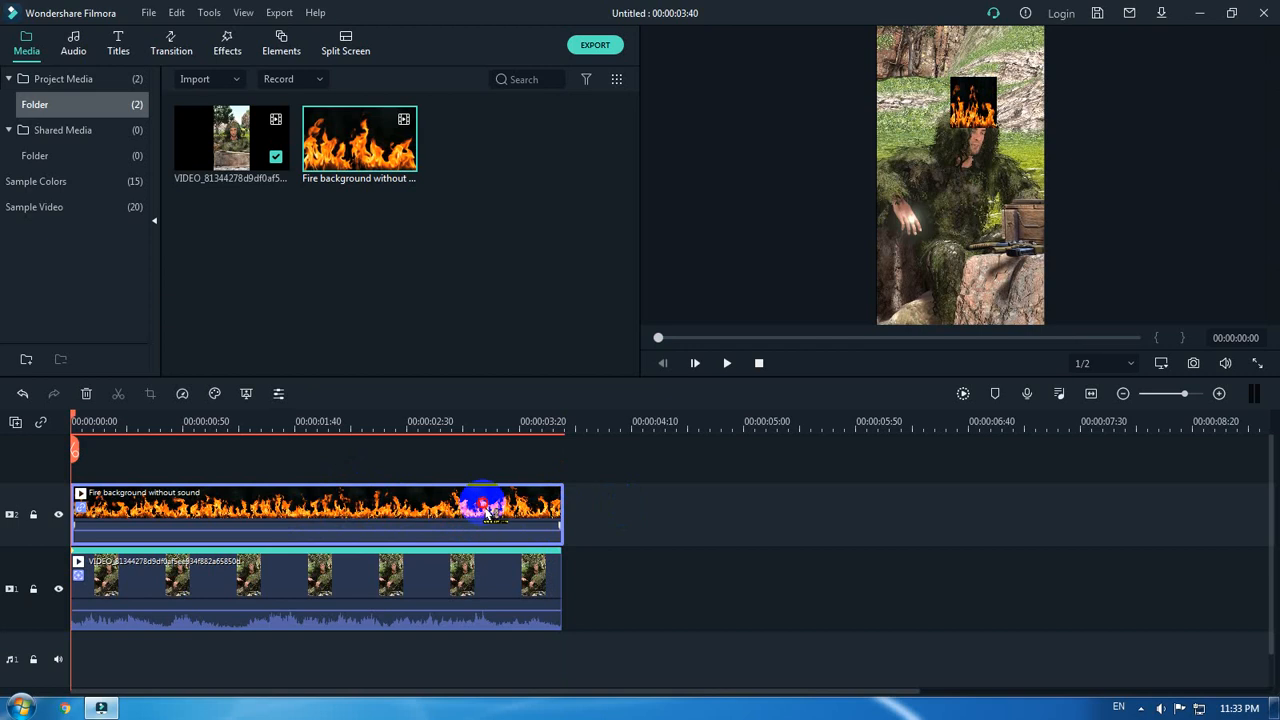
double_click(362, 515)
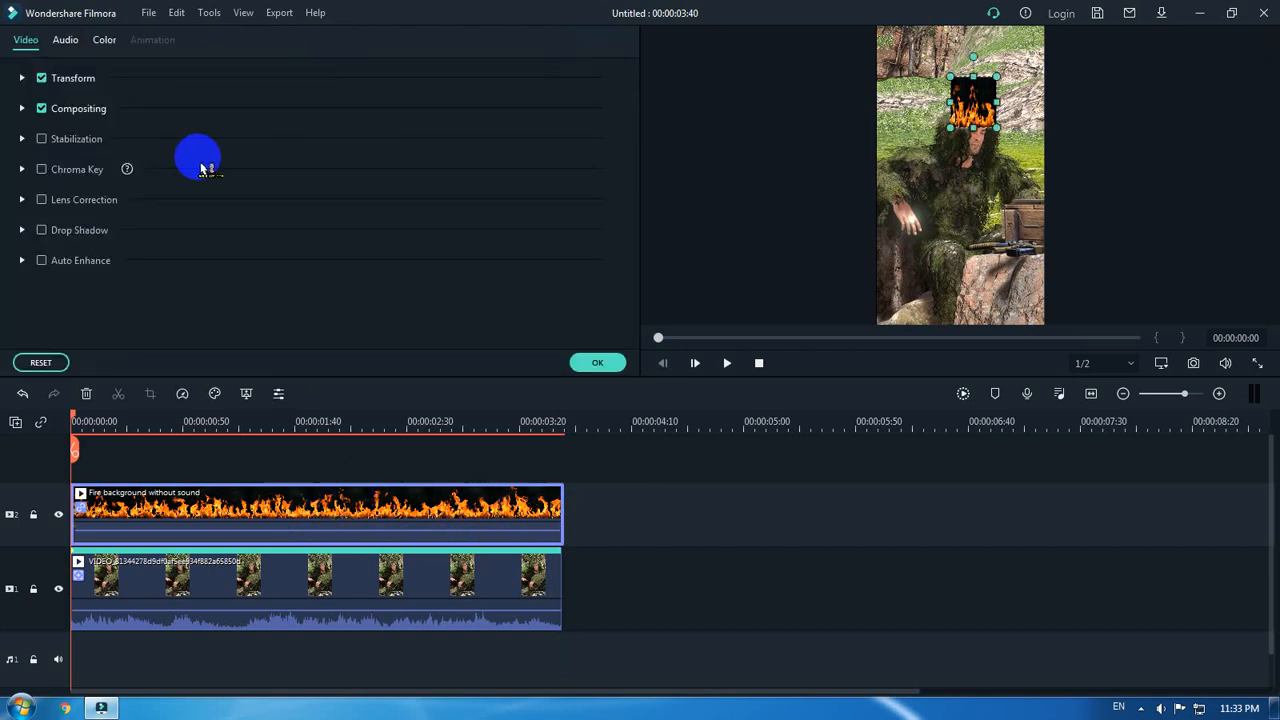
left_click(22, 108)
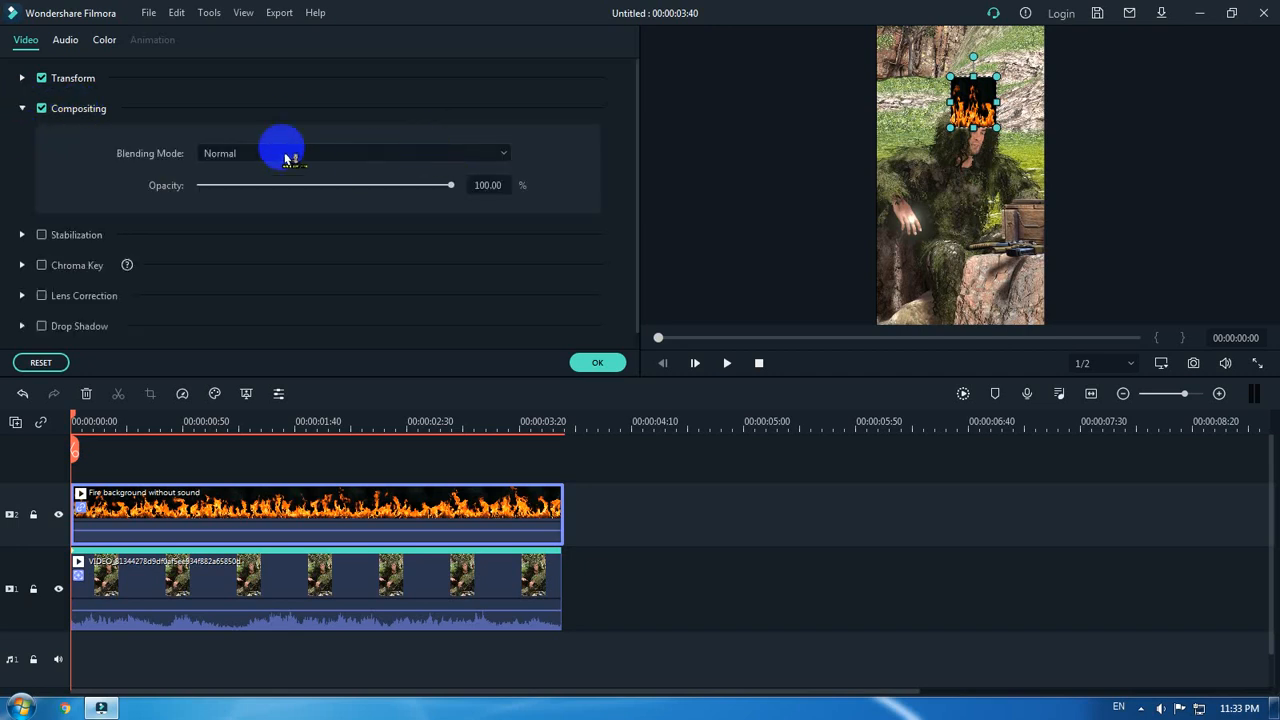
left_click(337, 158)
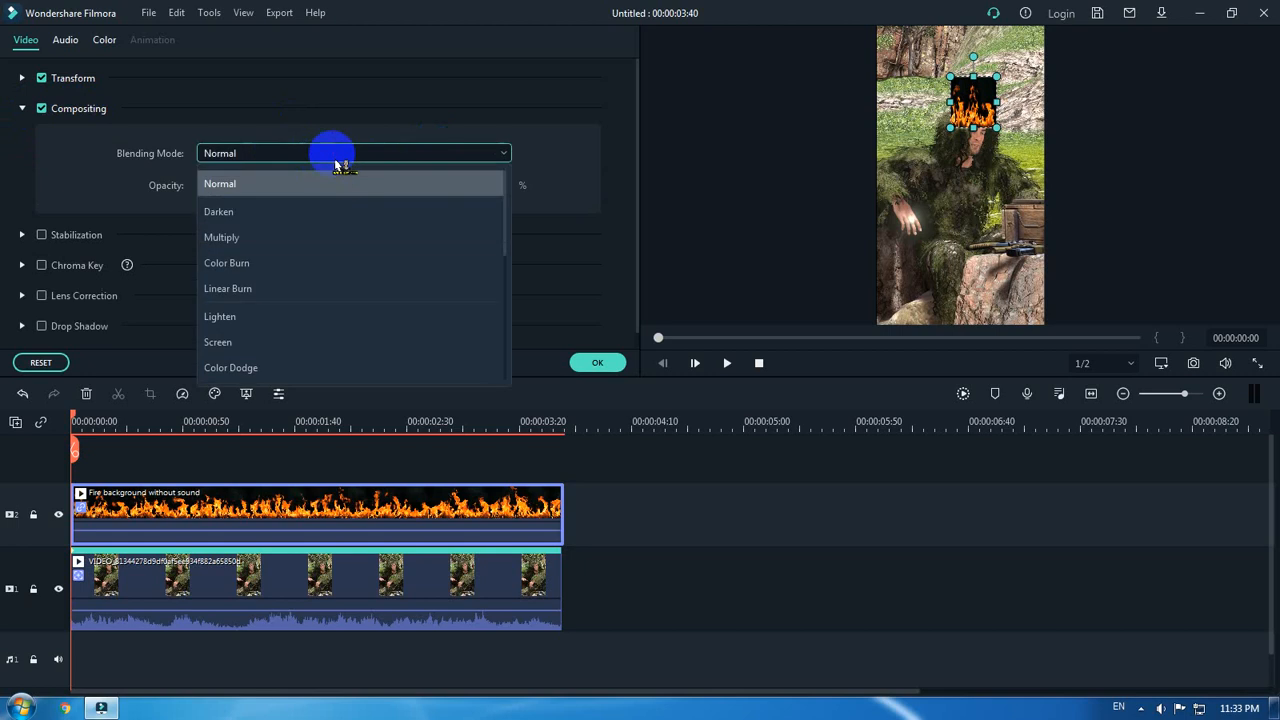
left_click(268, 318)
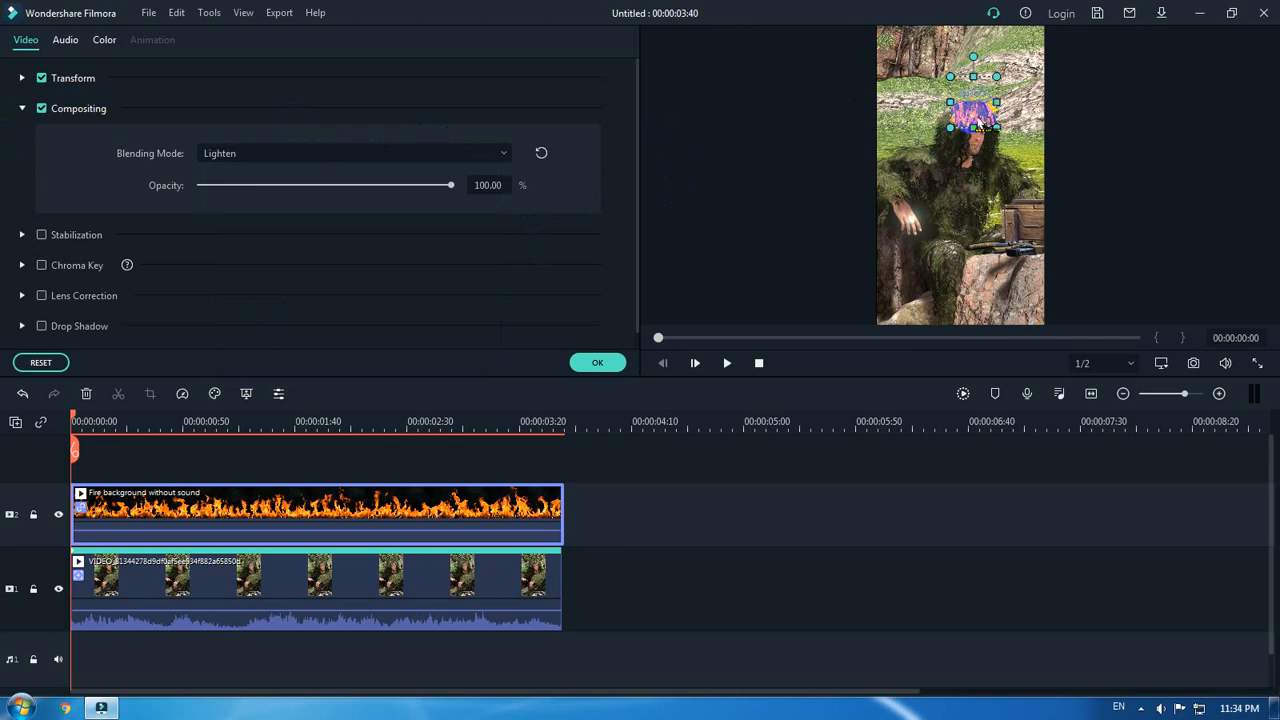
left_click(600, 362)
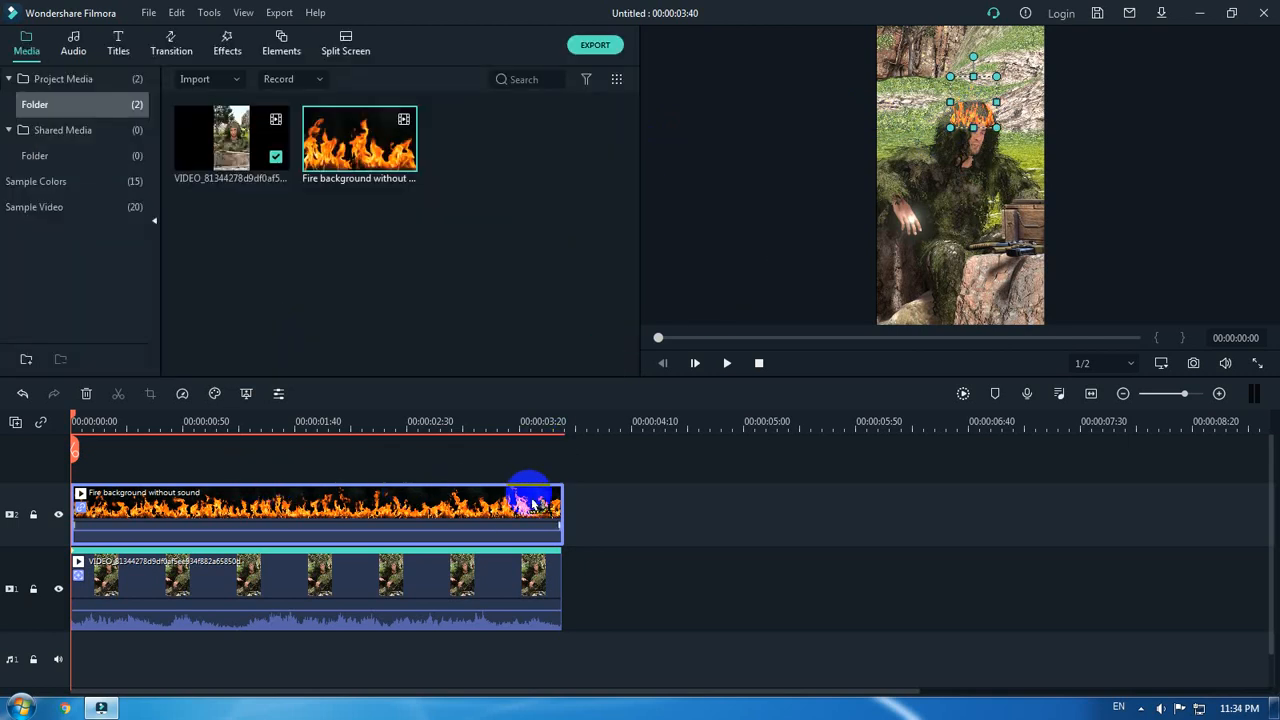
key("space")
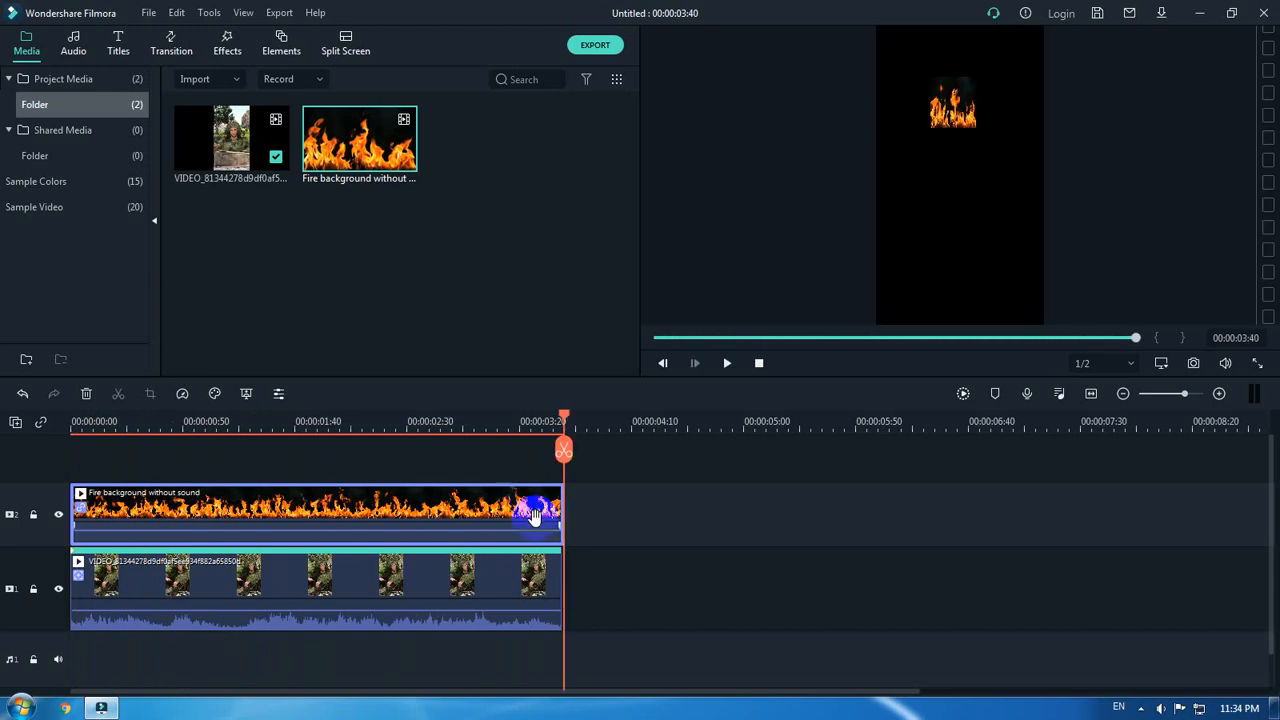
key("Home")
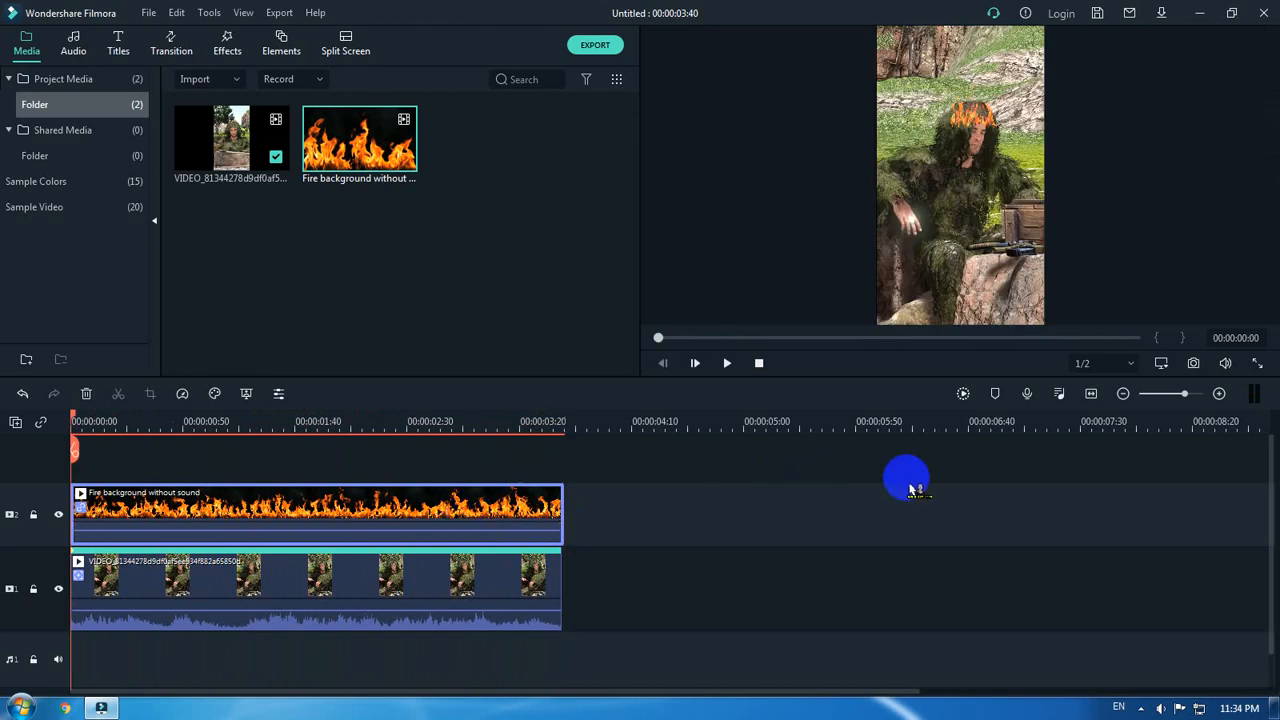
key("space")
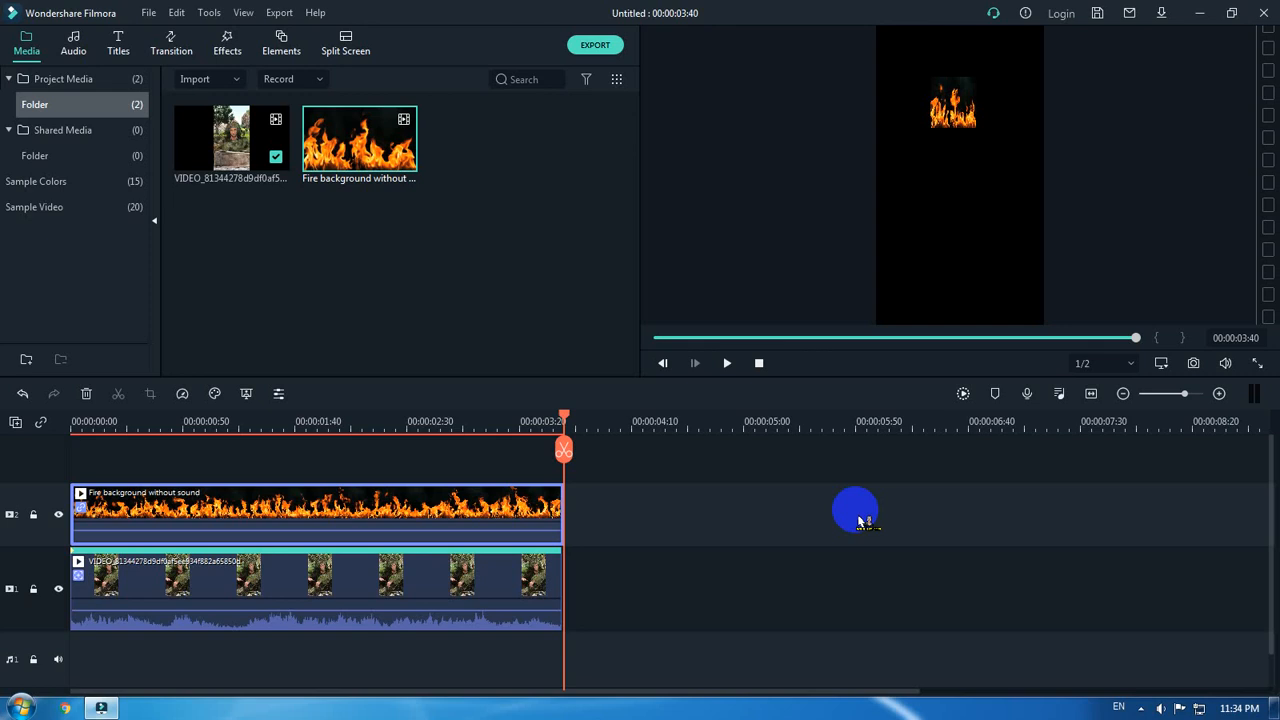
key("Home")
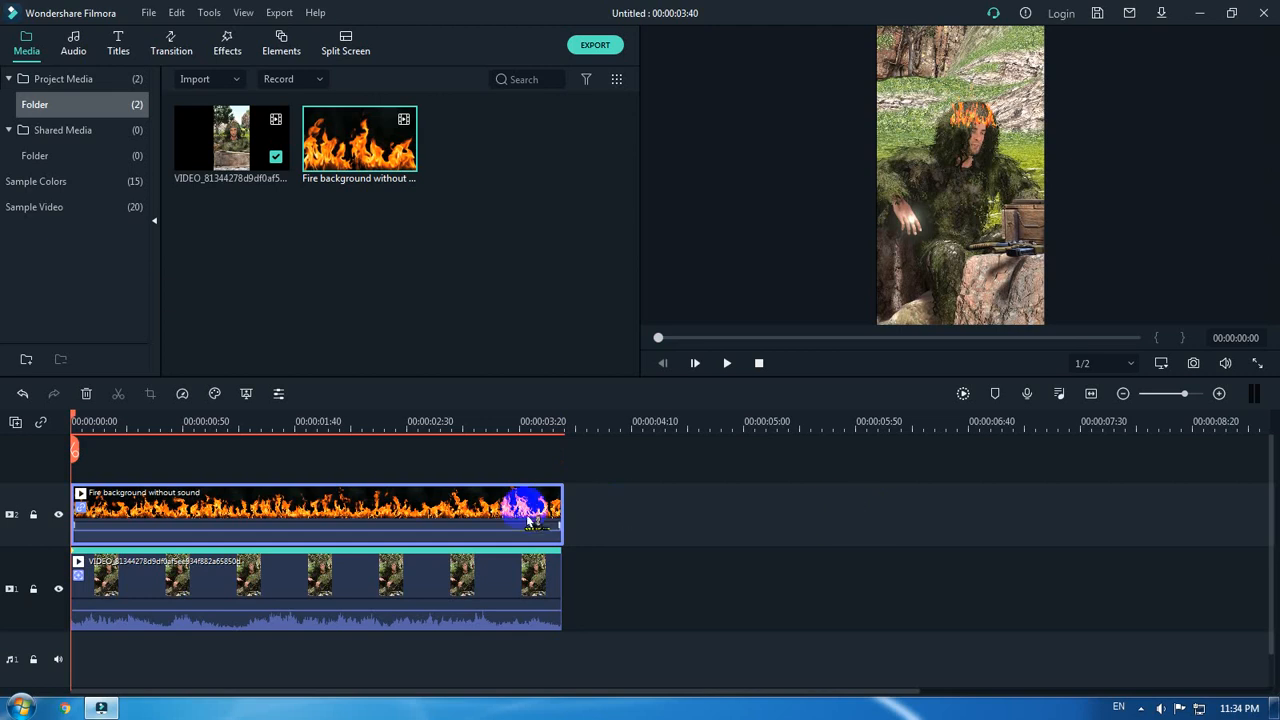
- Lower the fire clip's opacity to 79.94% and play the video to check the effect
double_click(453, 535)
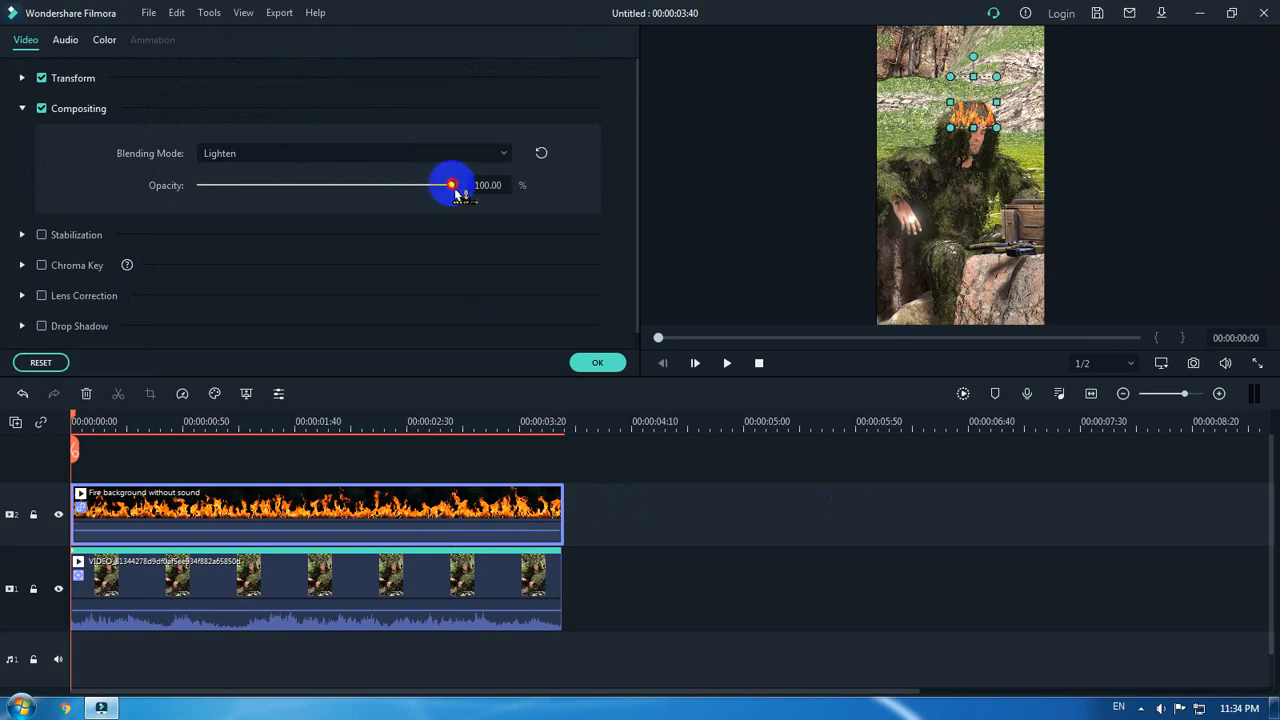
left_click_drag(455, 191, 406, 199)
left_click(598, 366)
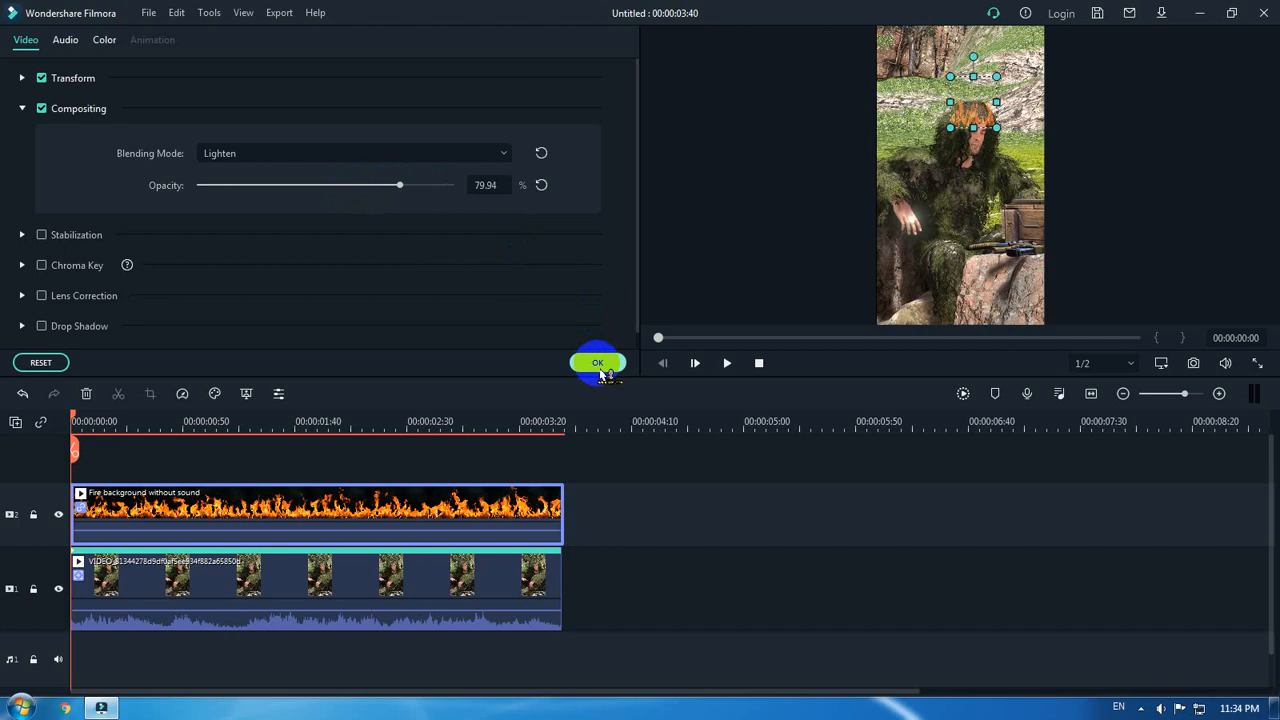
left_click(600, 369)
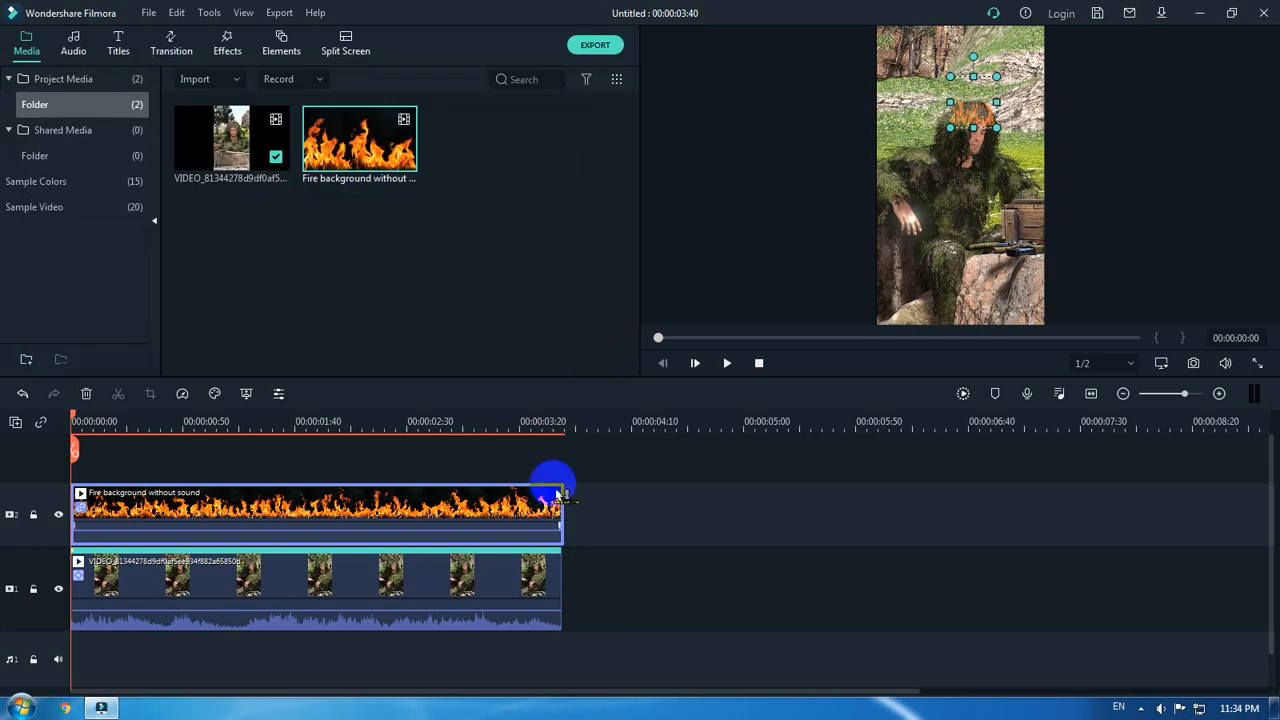
key("space")
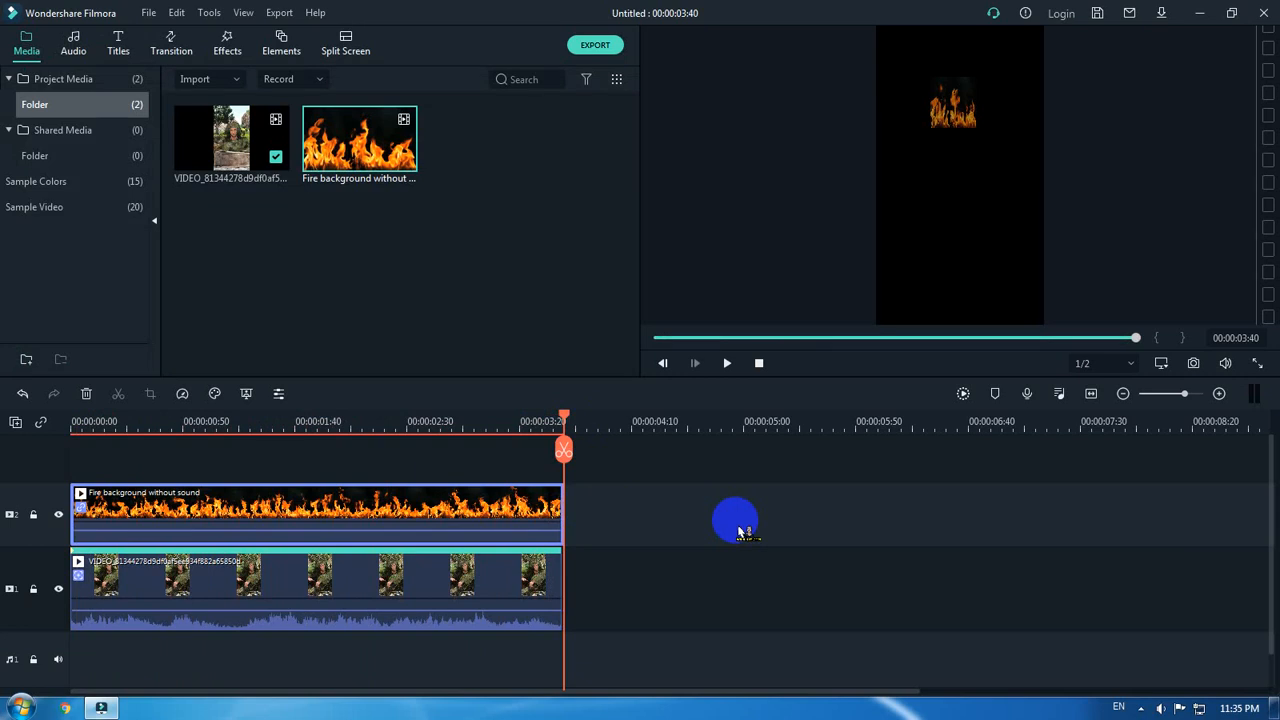
- Delete both the fire clip and the tracked video from the timeline
left_click(677, 592)
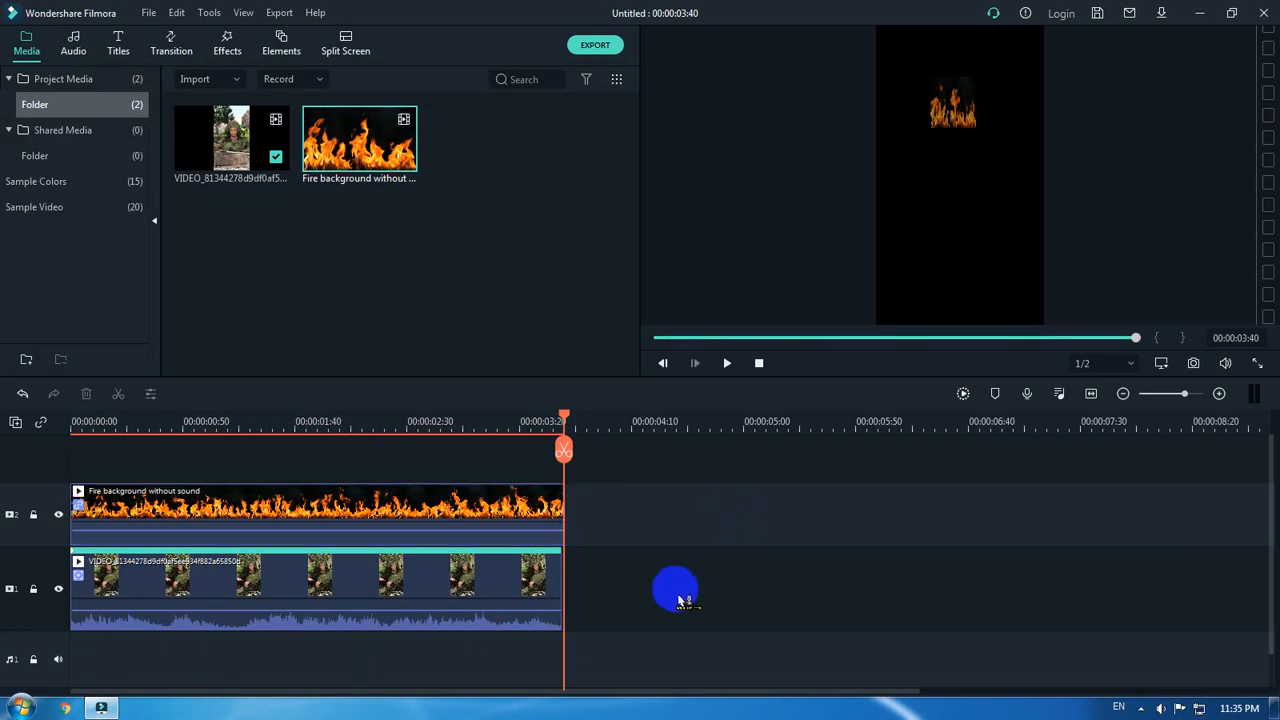
left_click_drag(728, 591, 178, 500)
key("Delete")
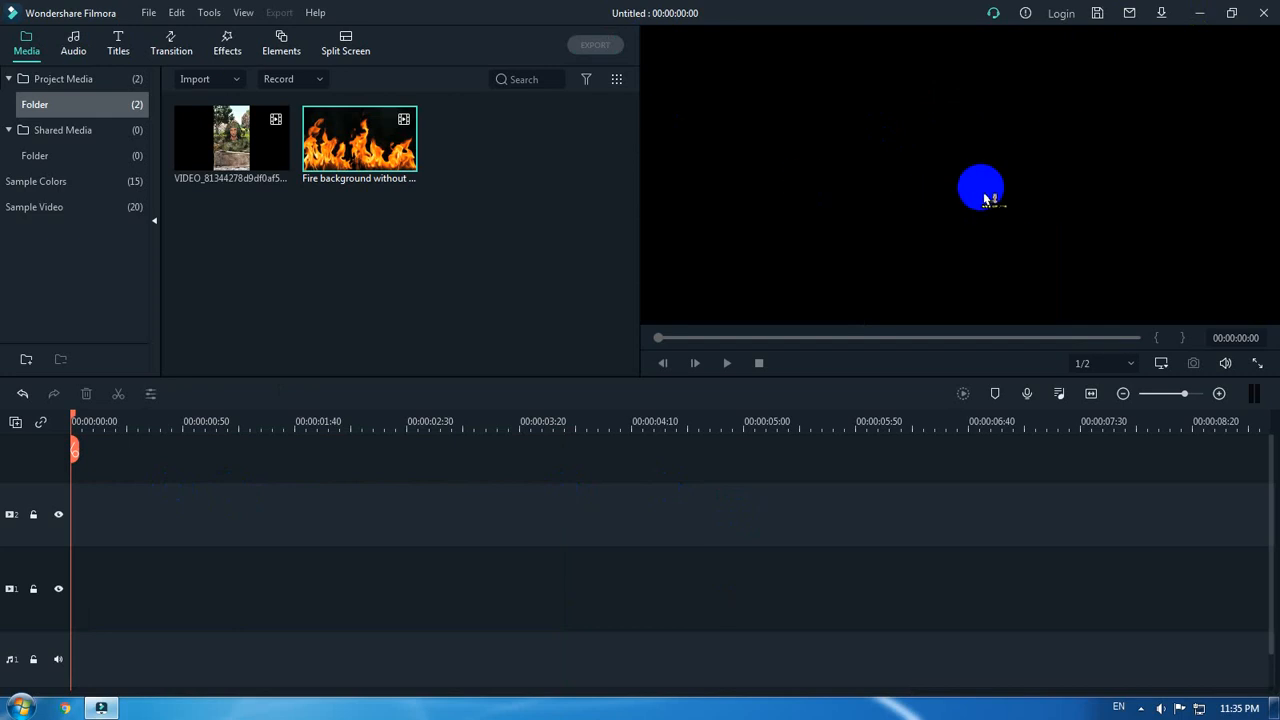
- Set the project to 16:9 (Widescreen) at 1920 x 1080 (Full HD) with a frame rate of 30 fps
left_click(148, 14)
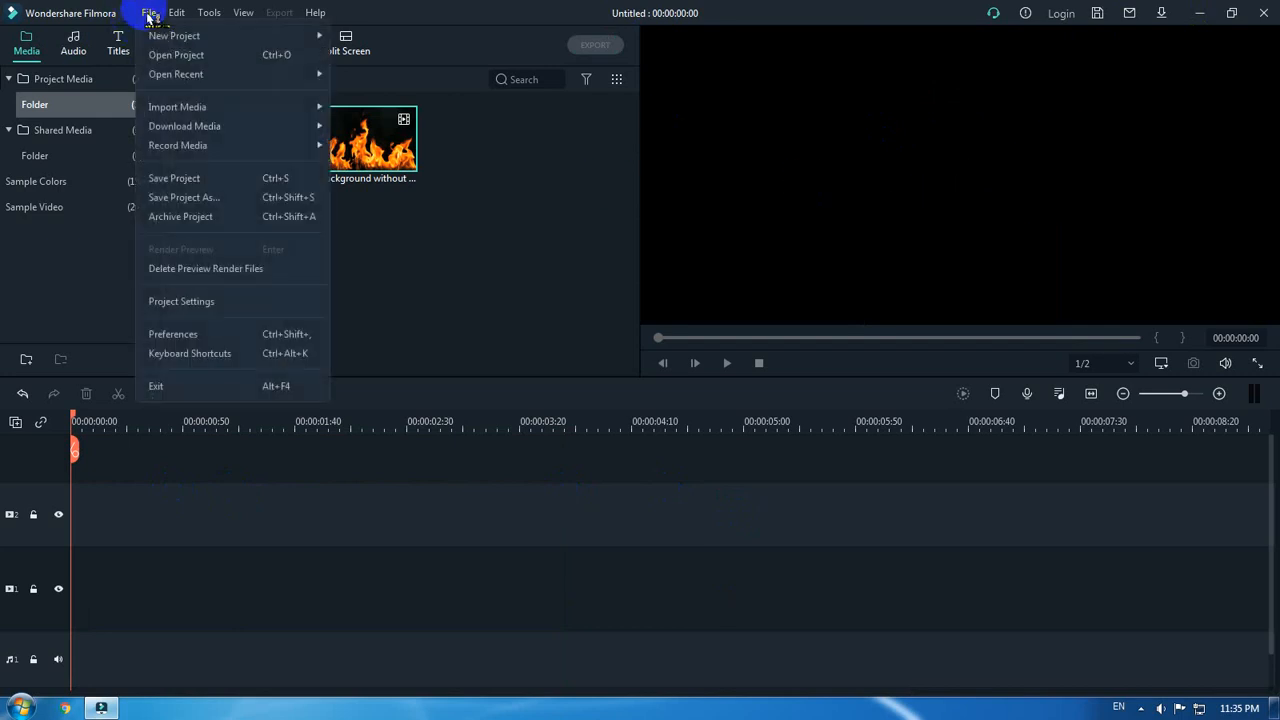
left_click(207, 301)
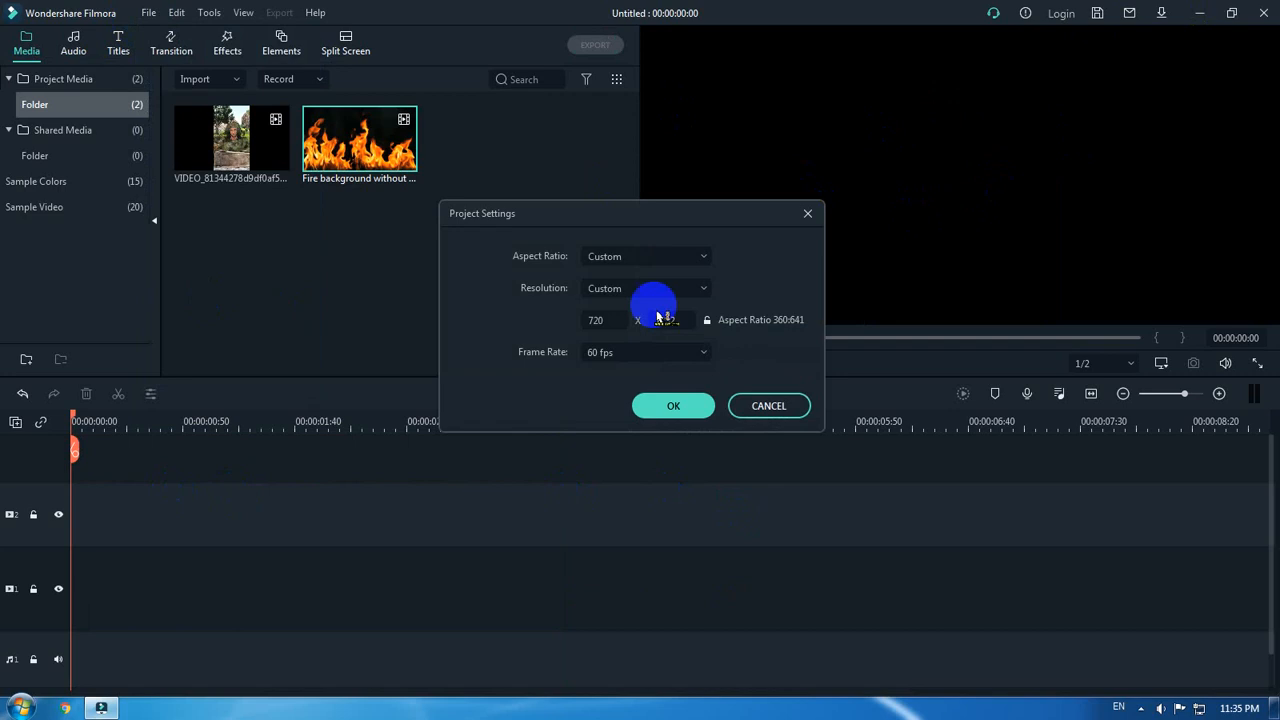
left_click(704, 258)
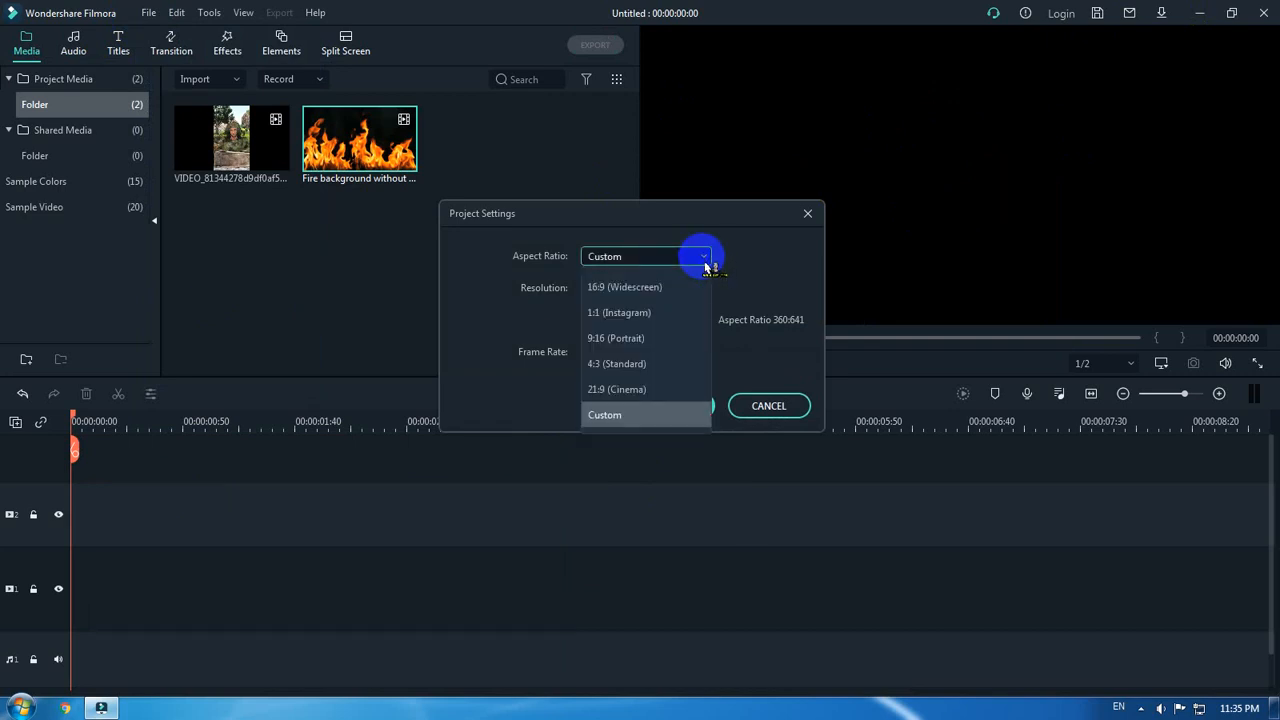
left_click(675, 287)
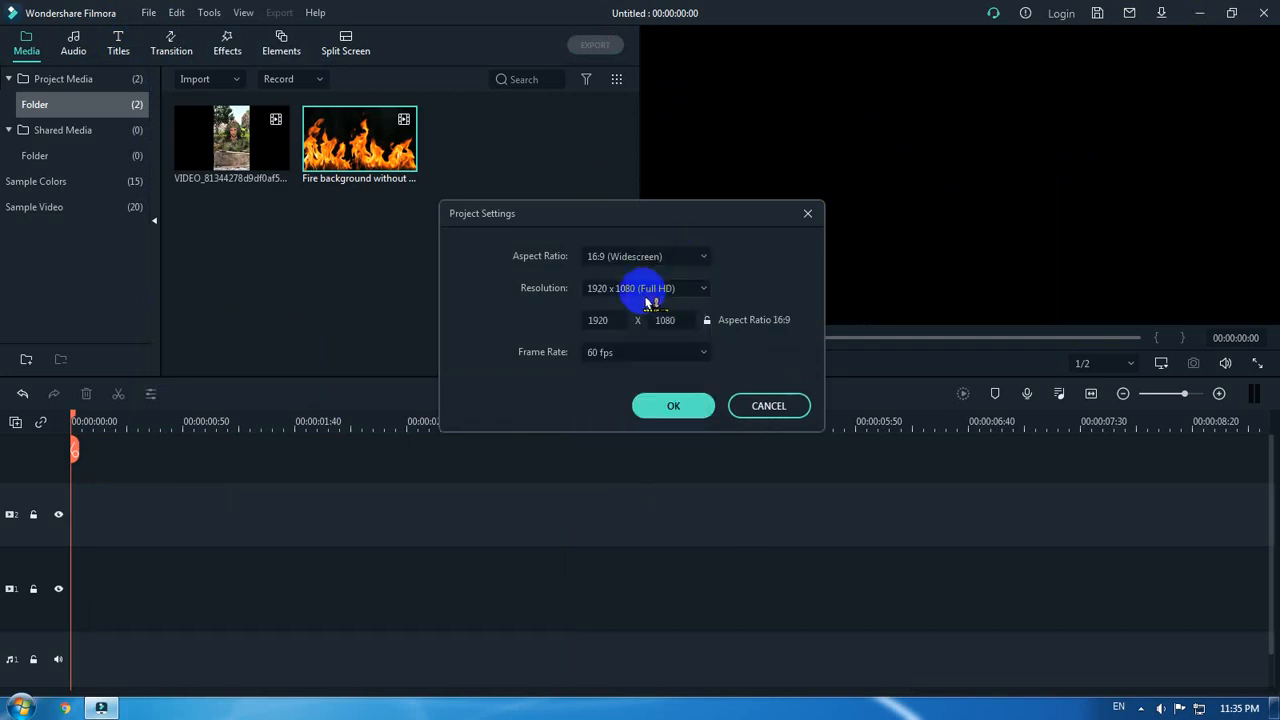
left_click(615, 350)
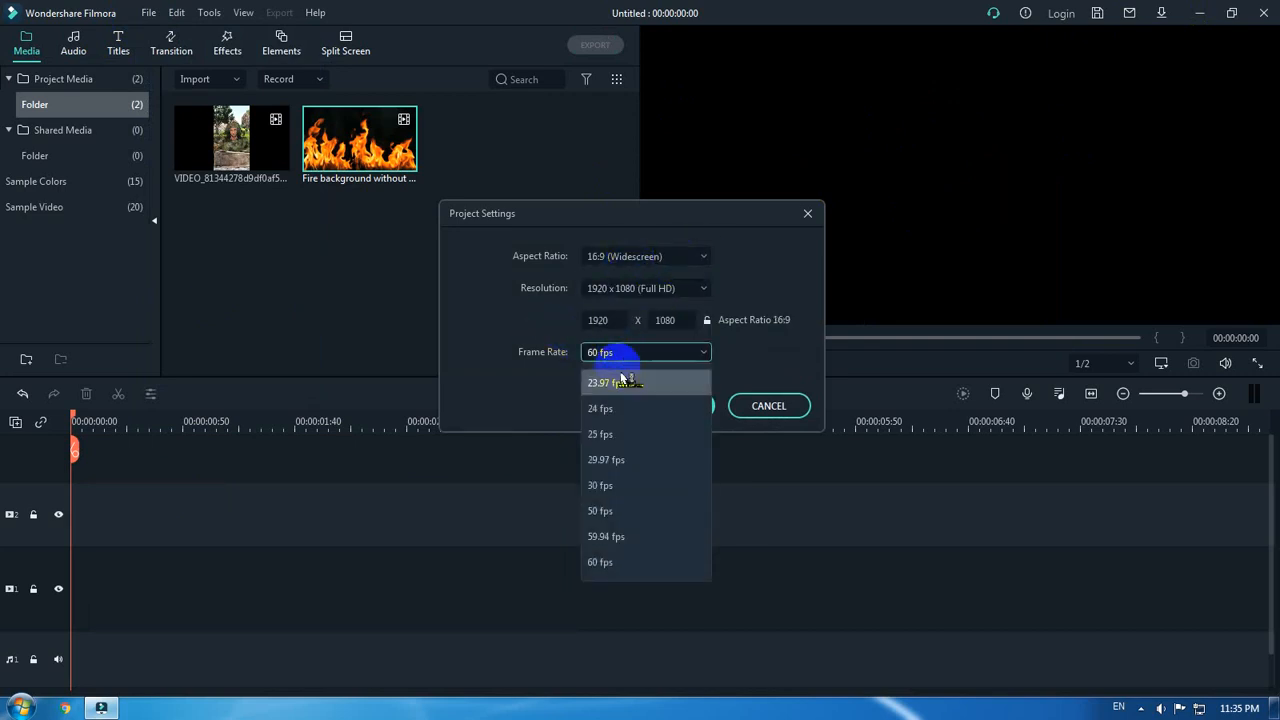
left_click(603, 486)
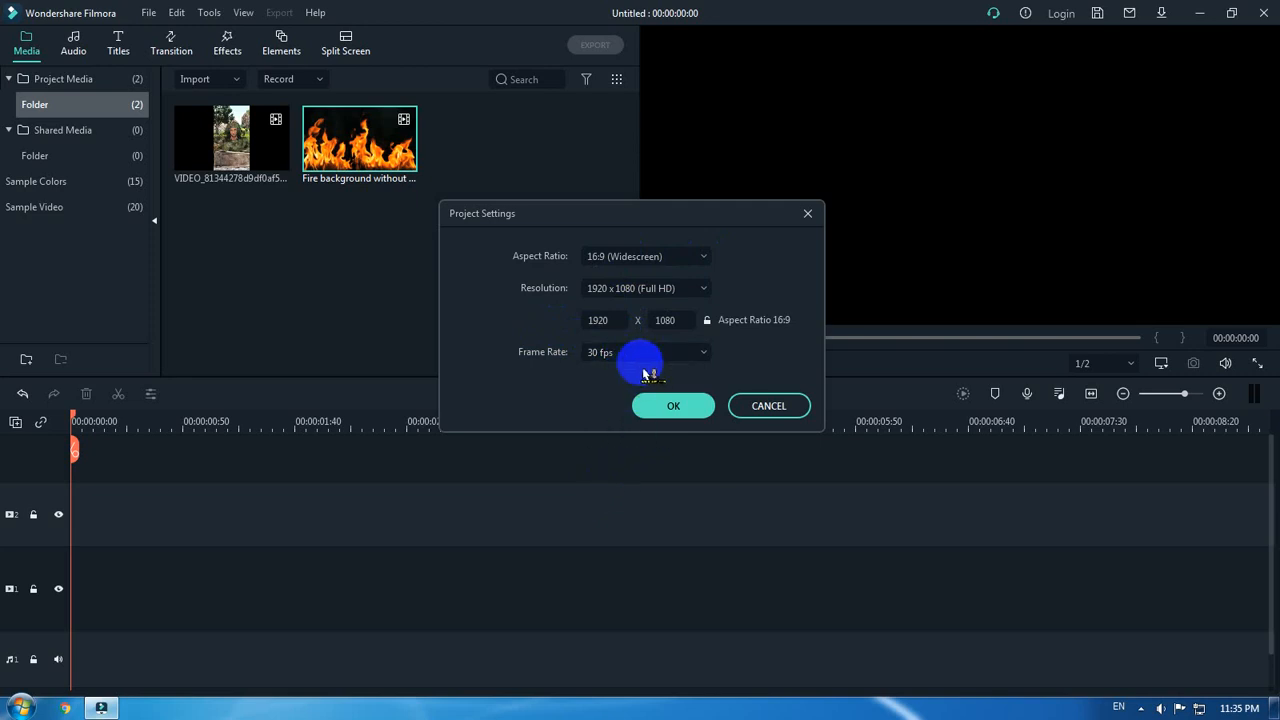
left_click(670, 406)
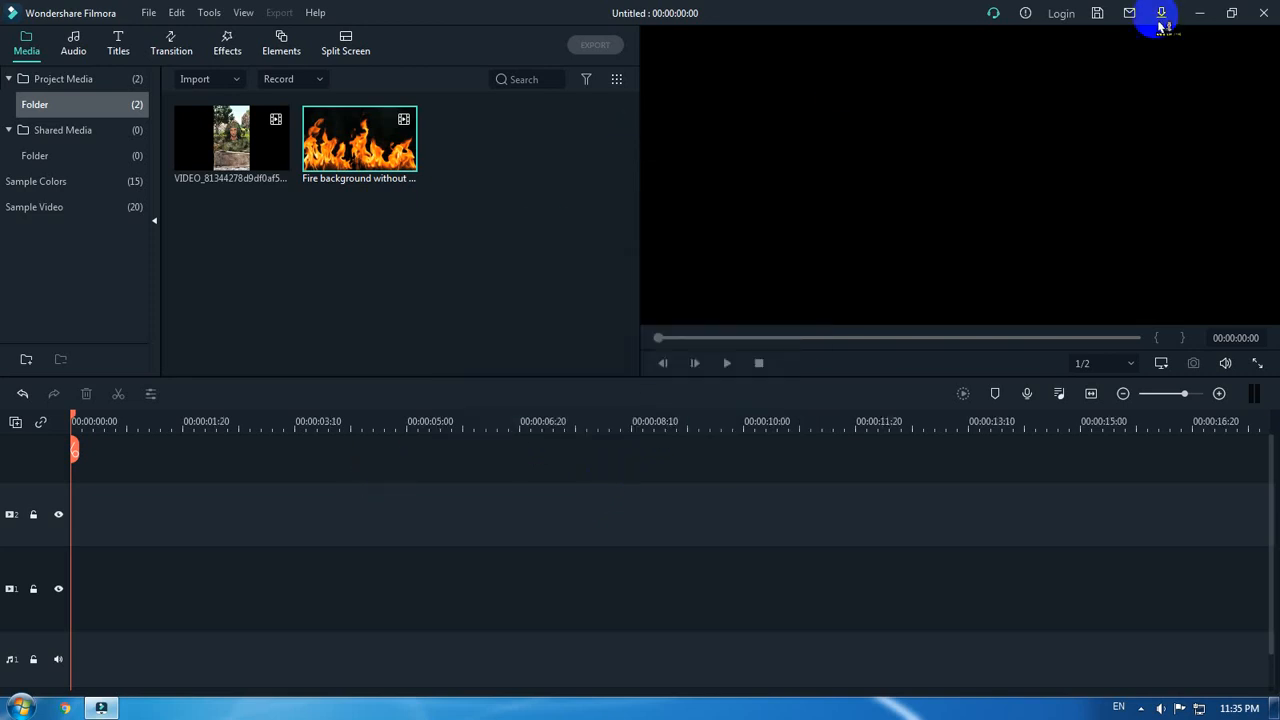
- Preview the GreatMountain image from the desktop, close it, and place the image at the start of video track 1
left_click(1199, 12)
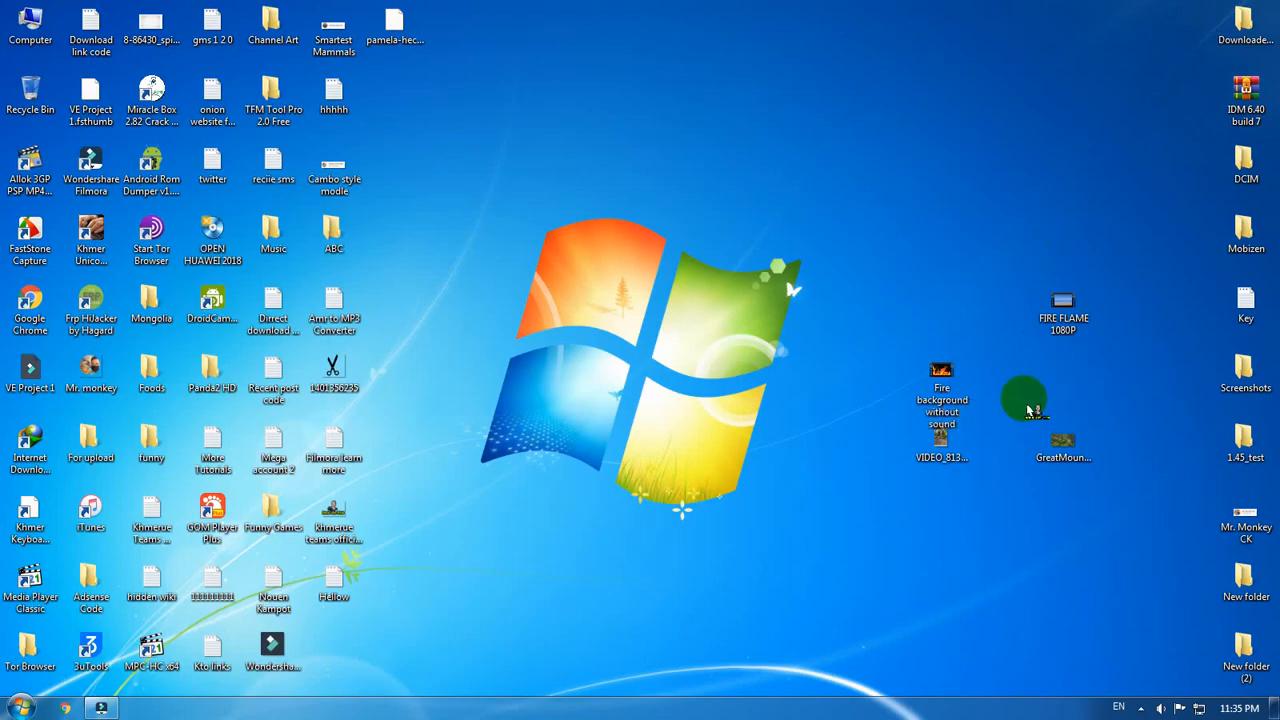
left_click(1062, 443)
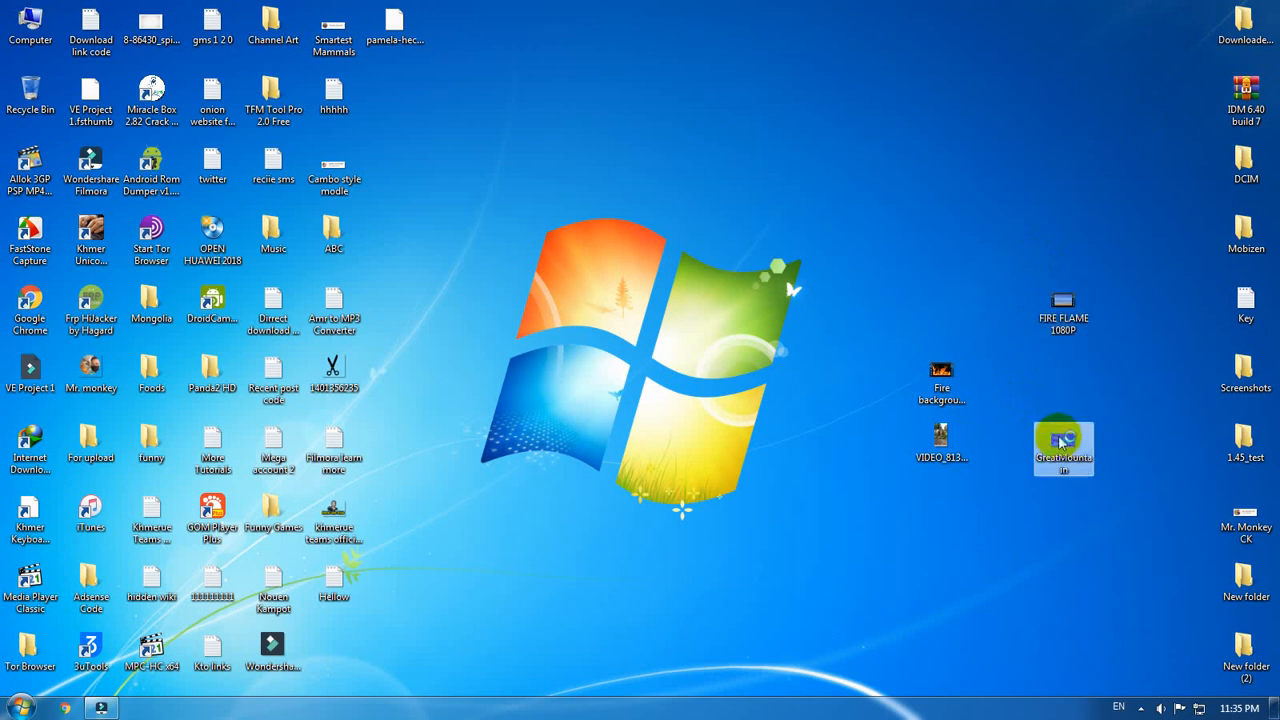
double_click(1062, 443)
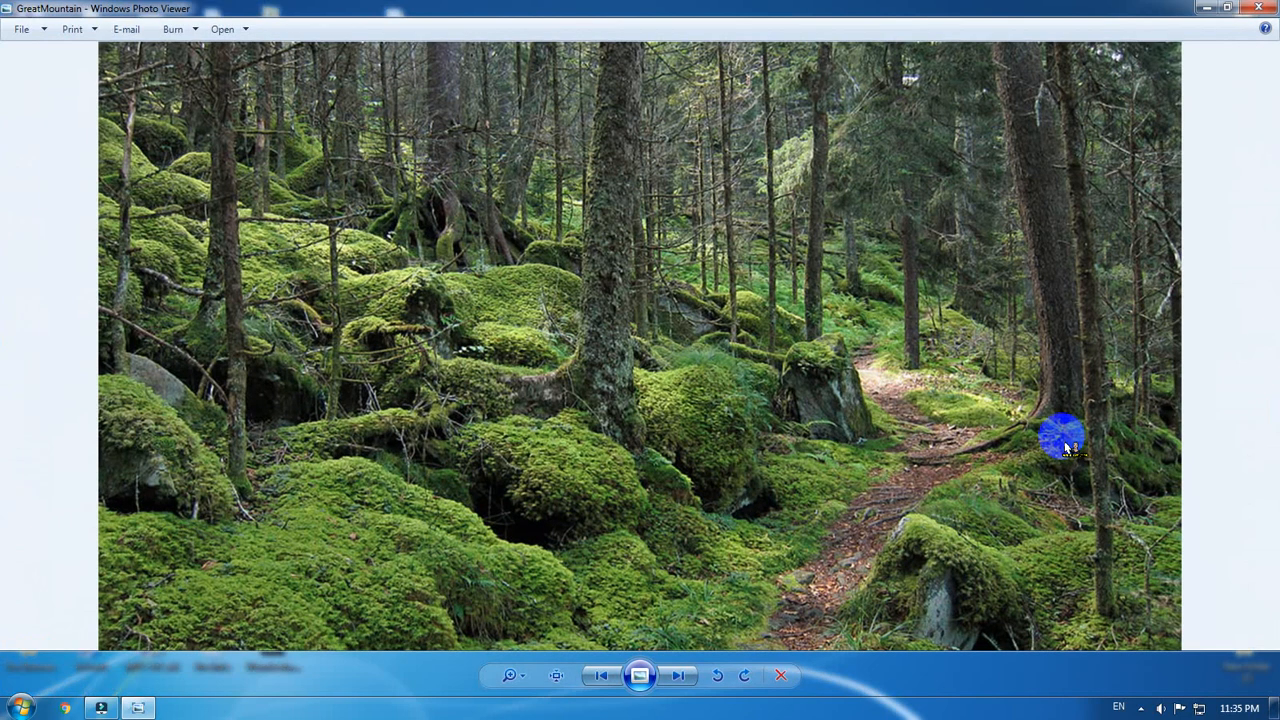
left_click(1261, 17)
left_click_drag(1062, 443, 140, 590)
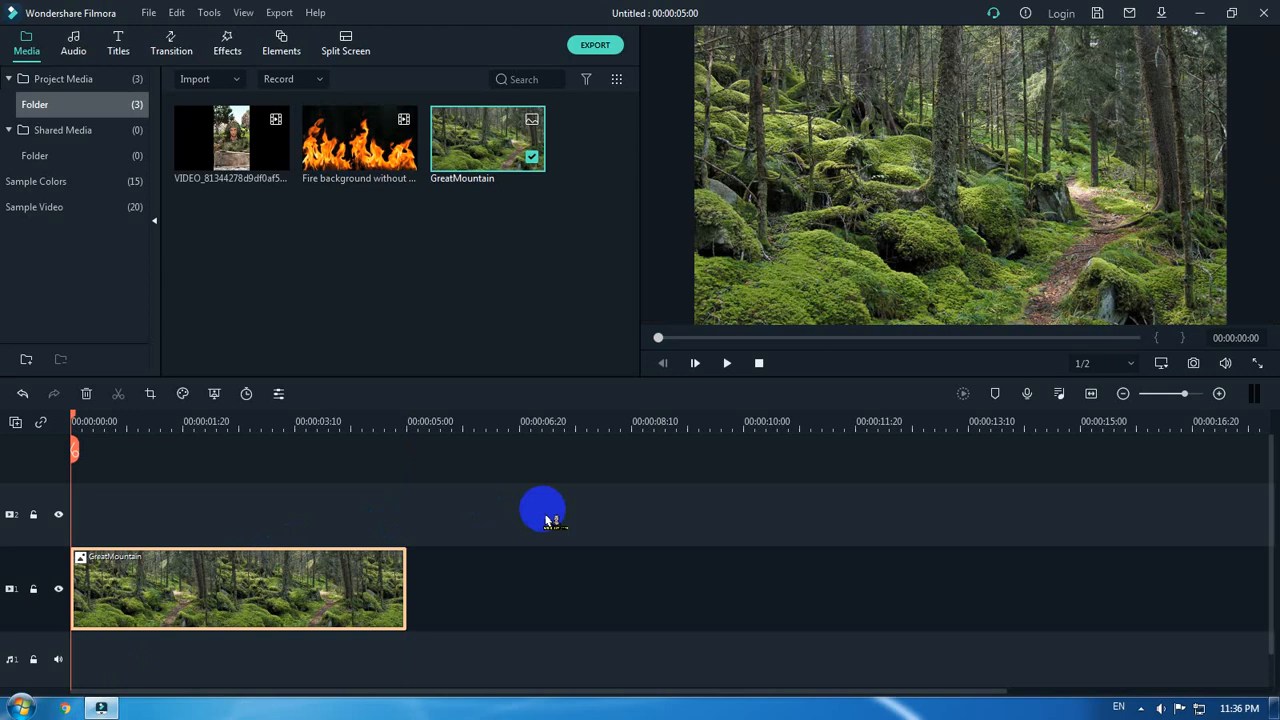
- Preview the "Fire background without sound" clip and place it at the start of track 2, keeping the 1920 x 1080, 30 fps project settings
left_click(1199, 12)
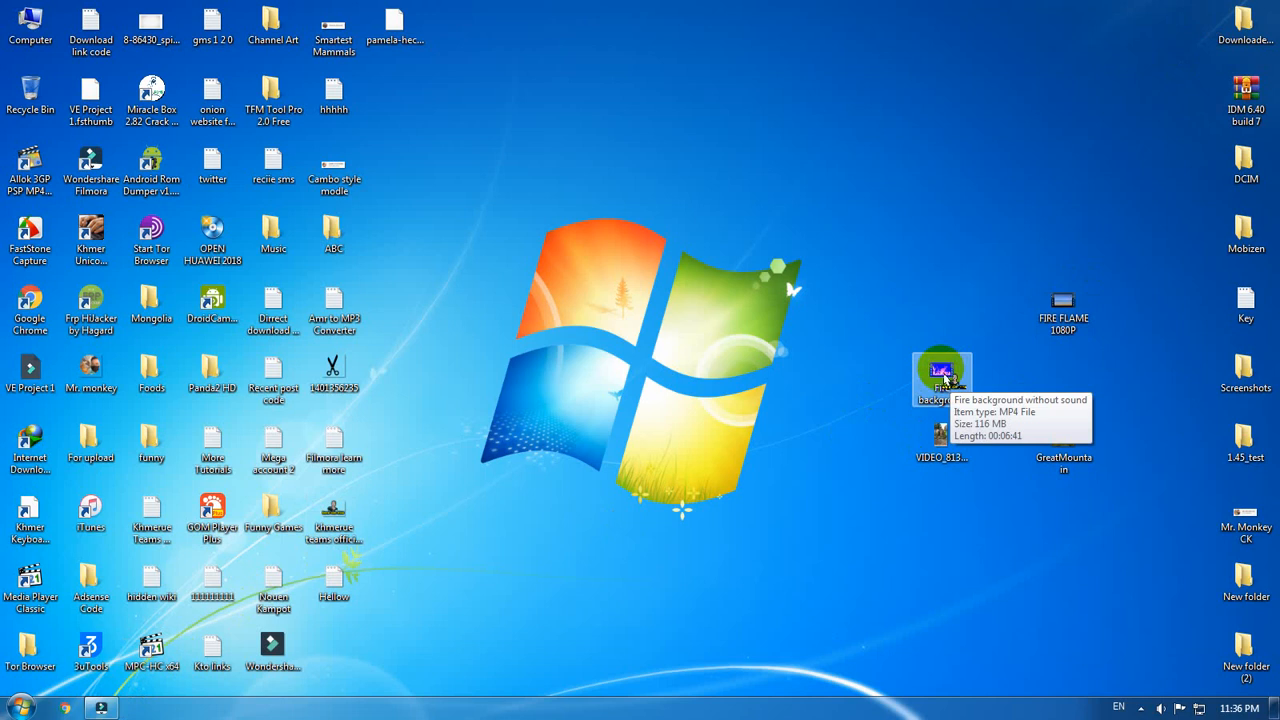
left_click(100, 708)
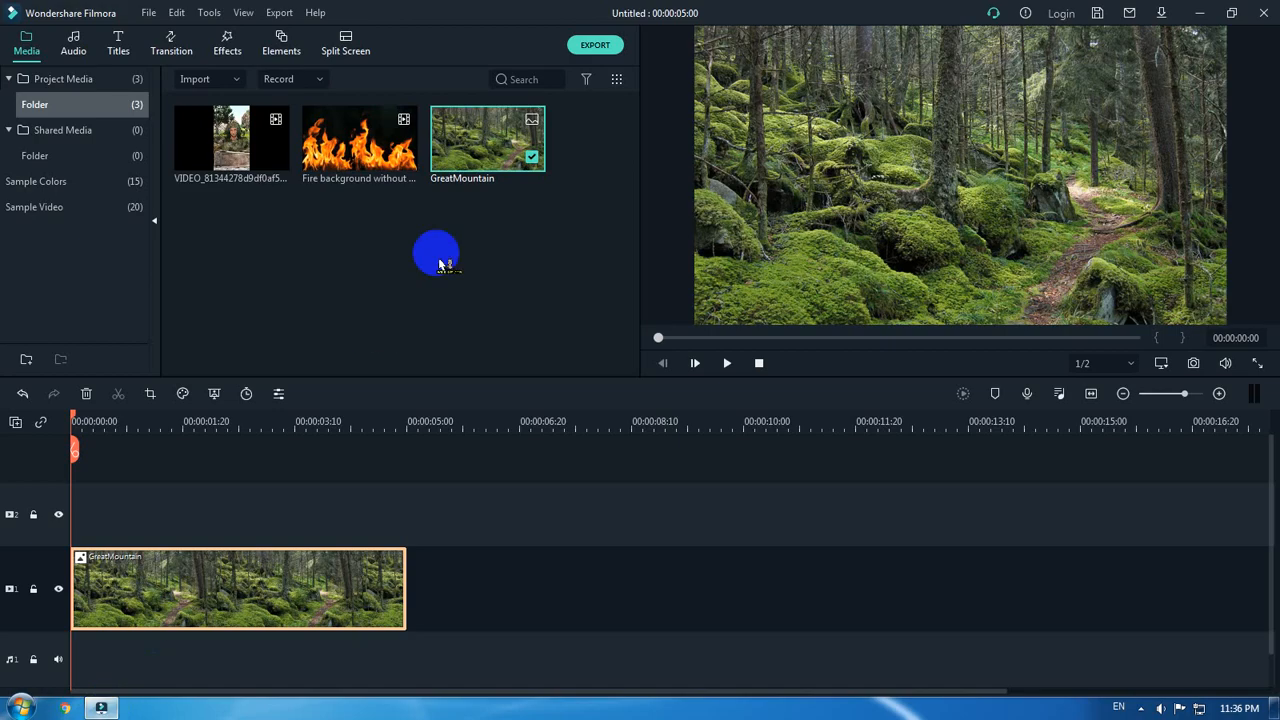
left_click(360, 140)
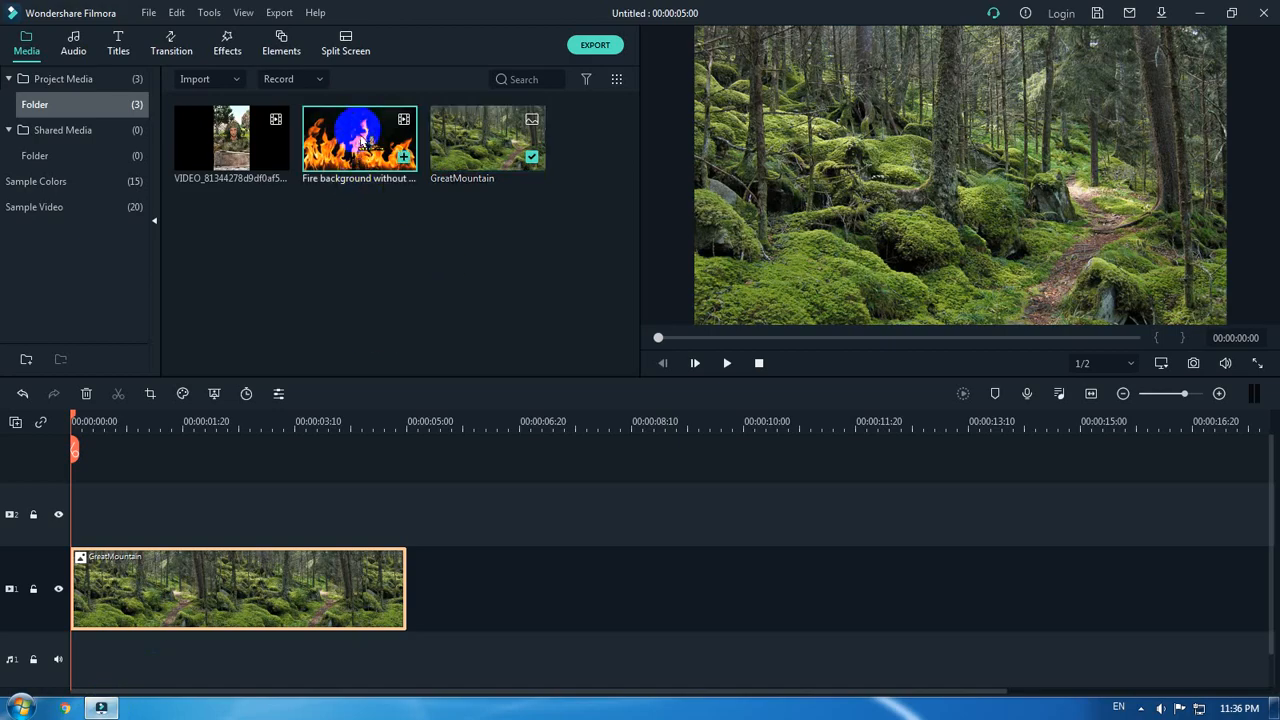
double_click(361, 143)
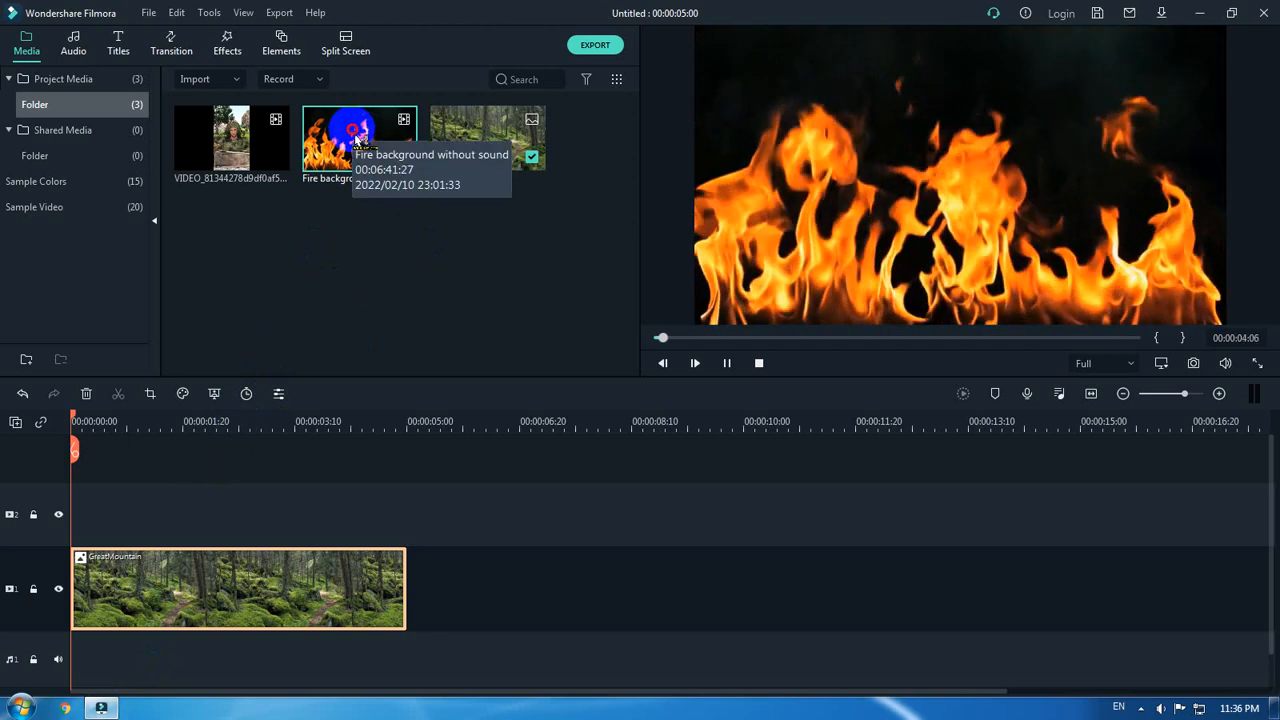
left_click_drag(358, 140, 163, 491)
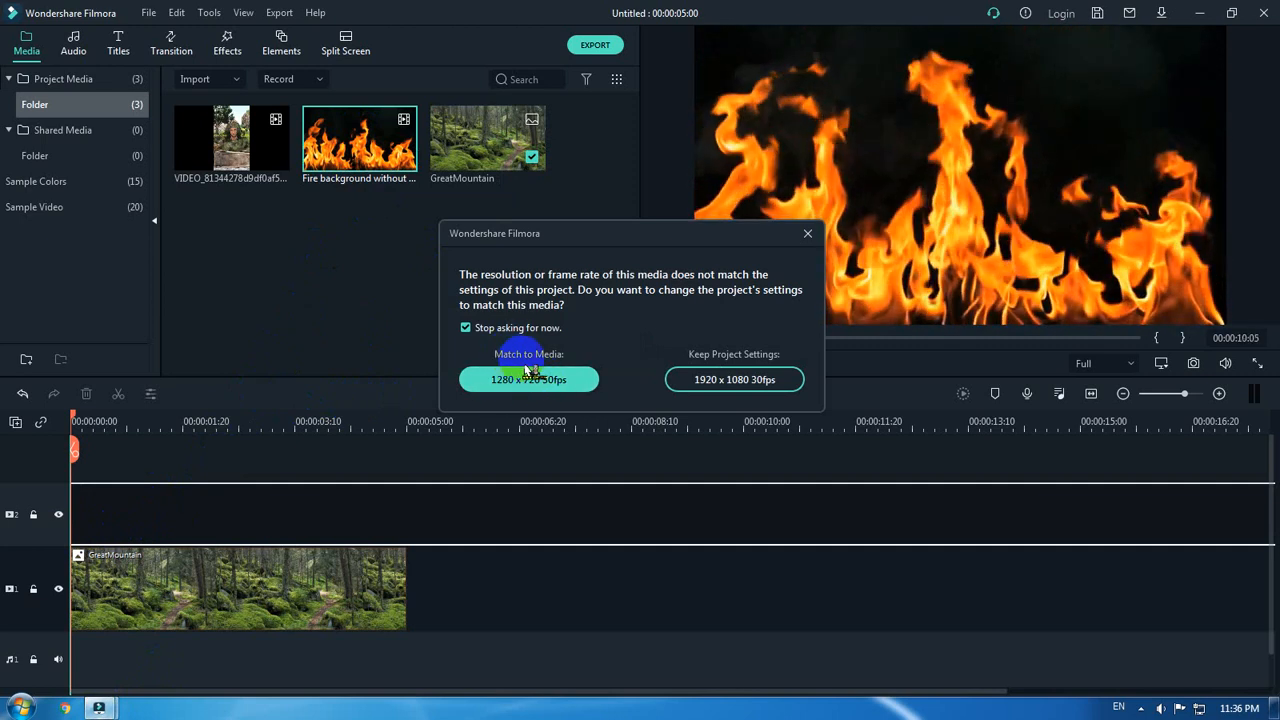
left_click(515, 378)
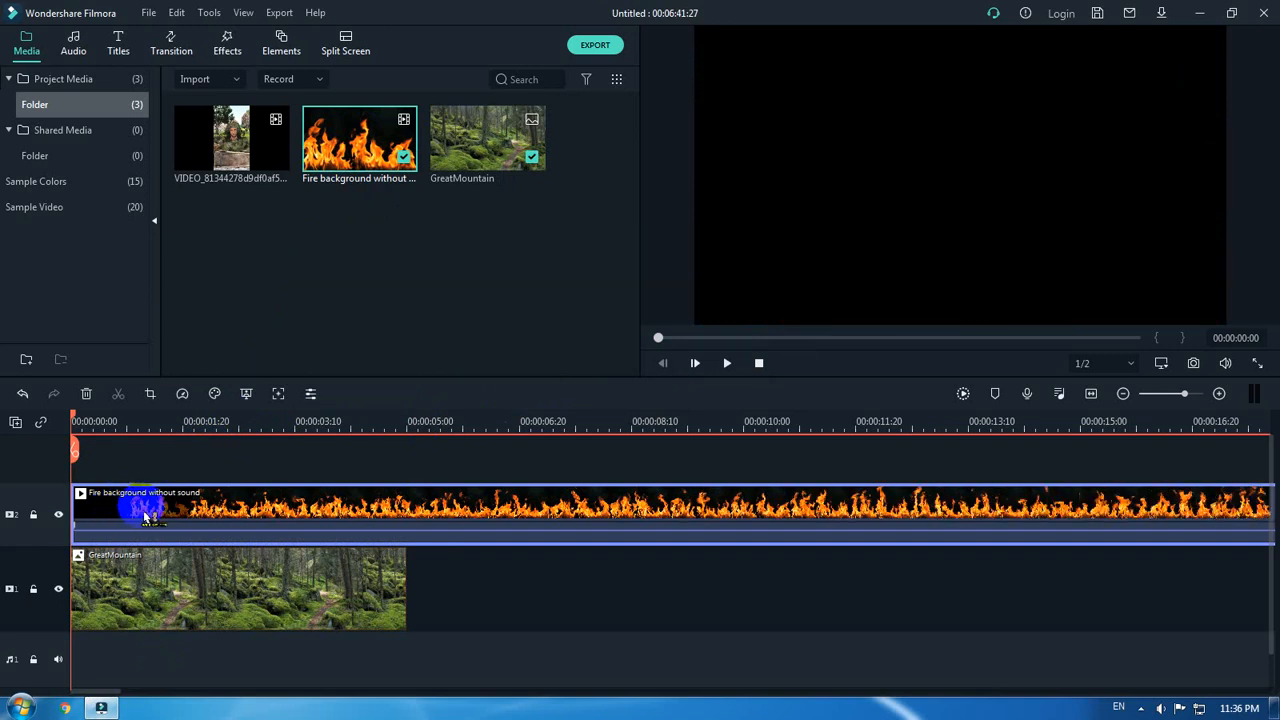
- Split the fire clip at 00:00:02:08 and delete the part before the cut
left_click(222, 421)
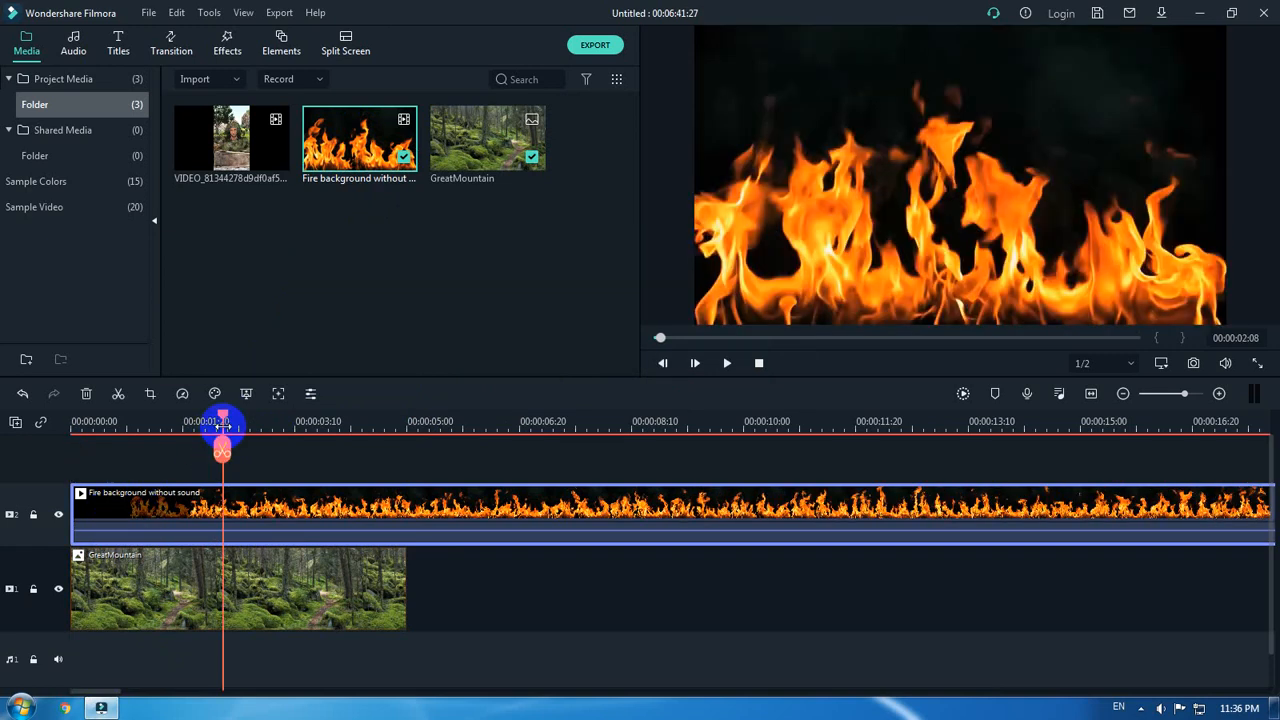
left_click(222, 450)
left_click(177, 508)
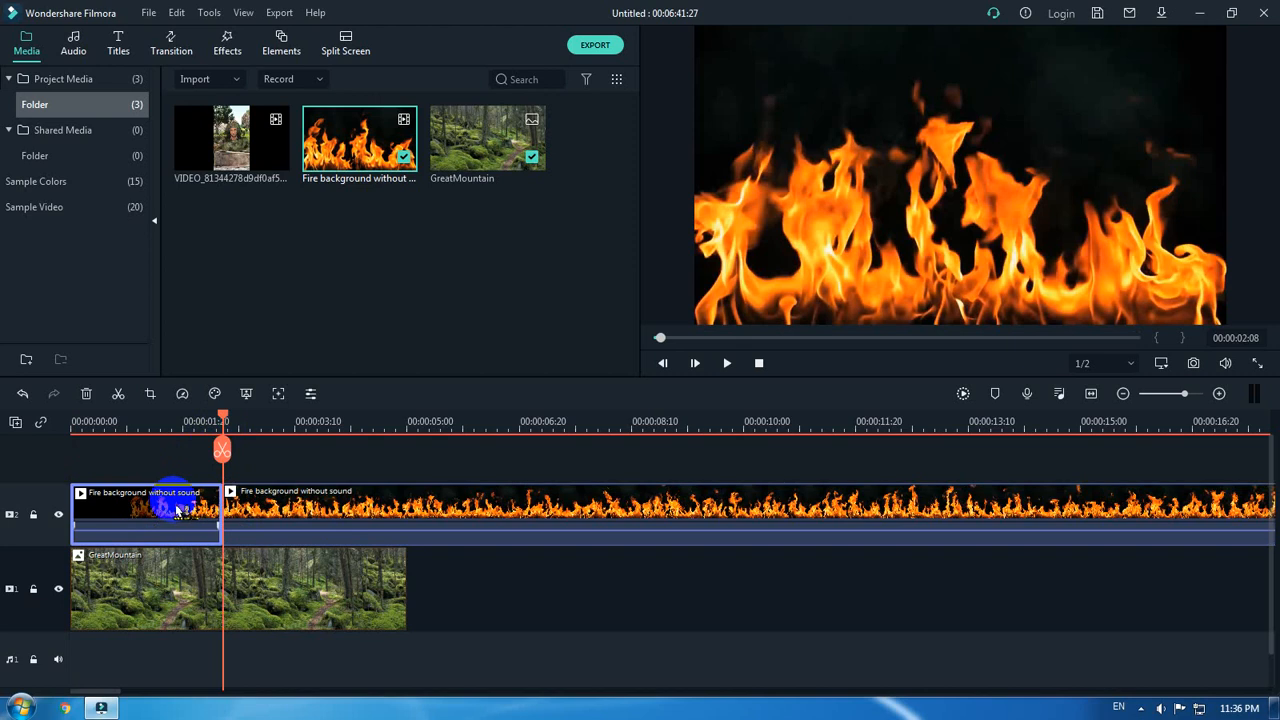
key("Delete")
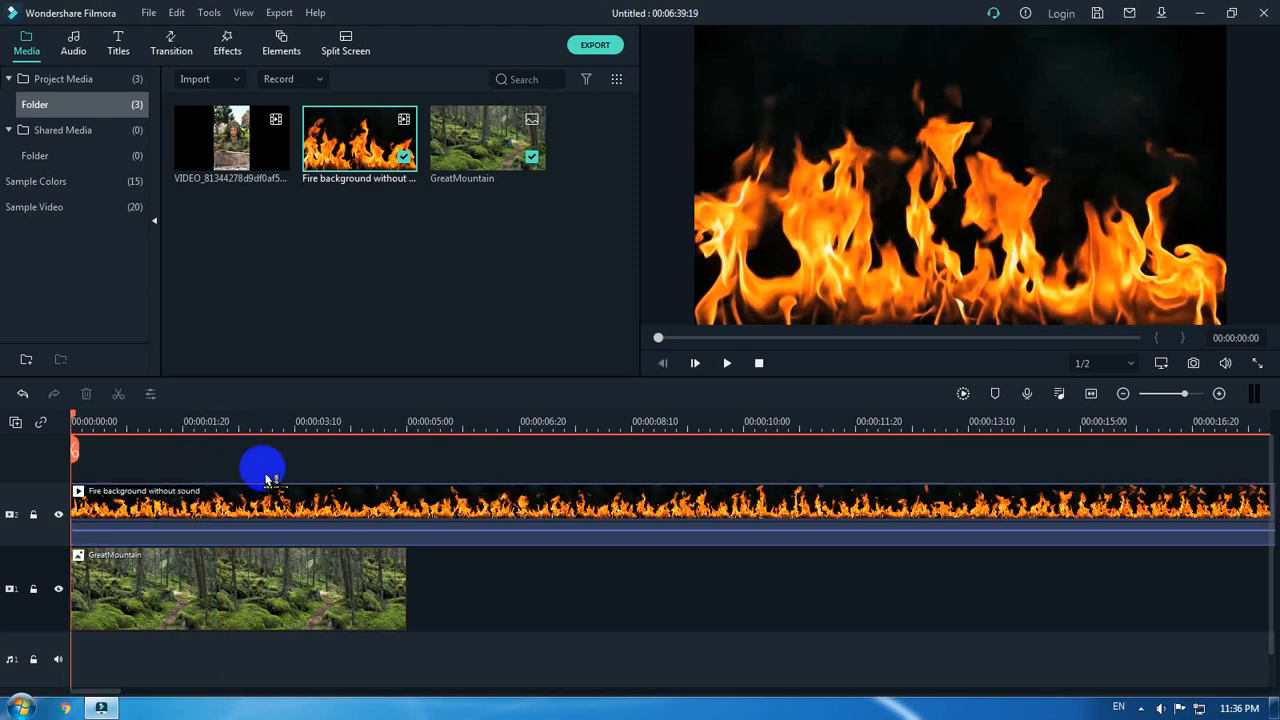
- Split the fire clip at 00:00:05:00, where the GreatMountain image ends, delete the remainder and return to the start
left_click(408, 425)
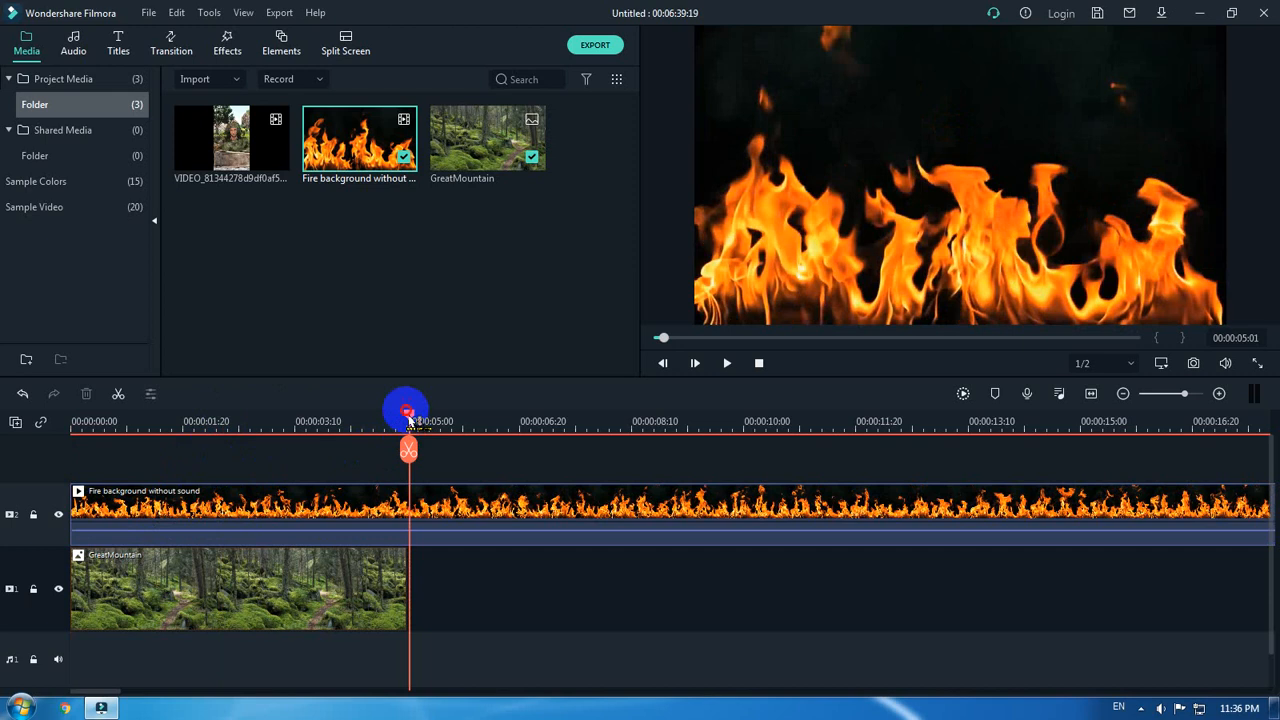
left_click_drag(409, 417, 410, 420)
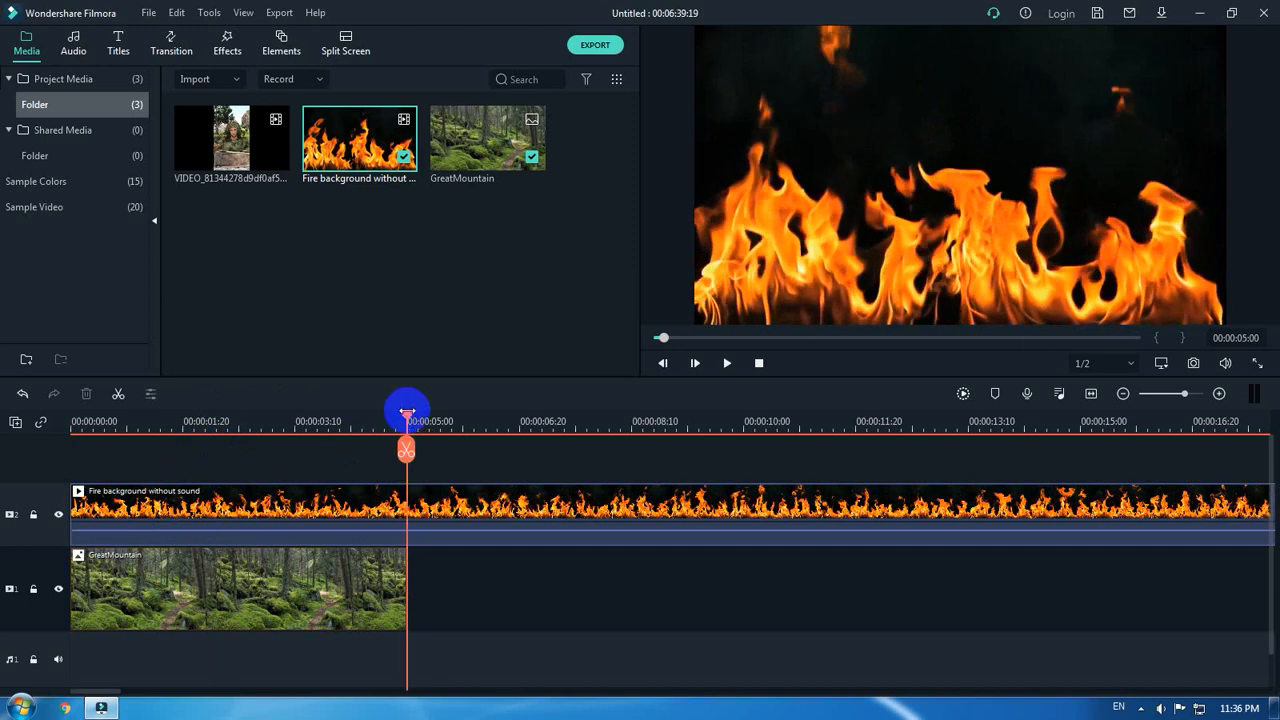
left_click(471, 505)
left_click(409, 452)
left_click(563, 506)
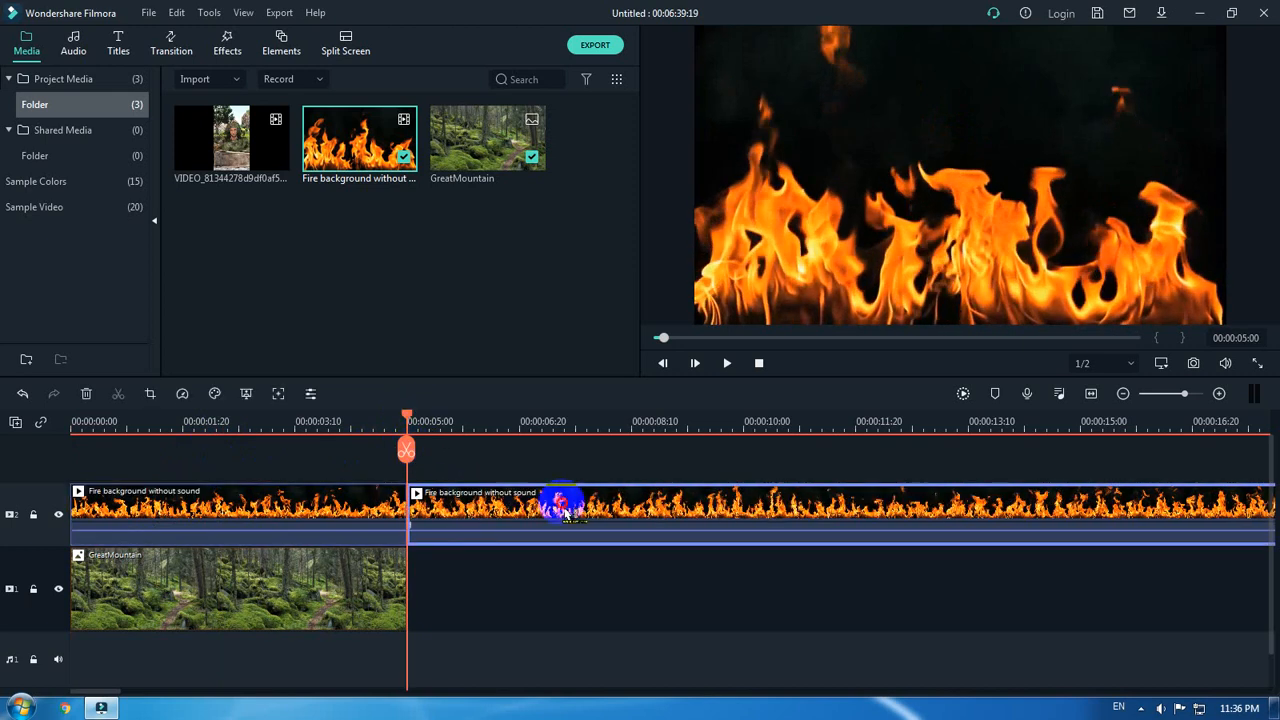
key("Delete")
key("Home")
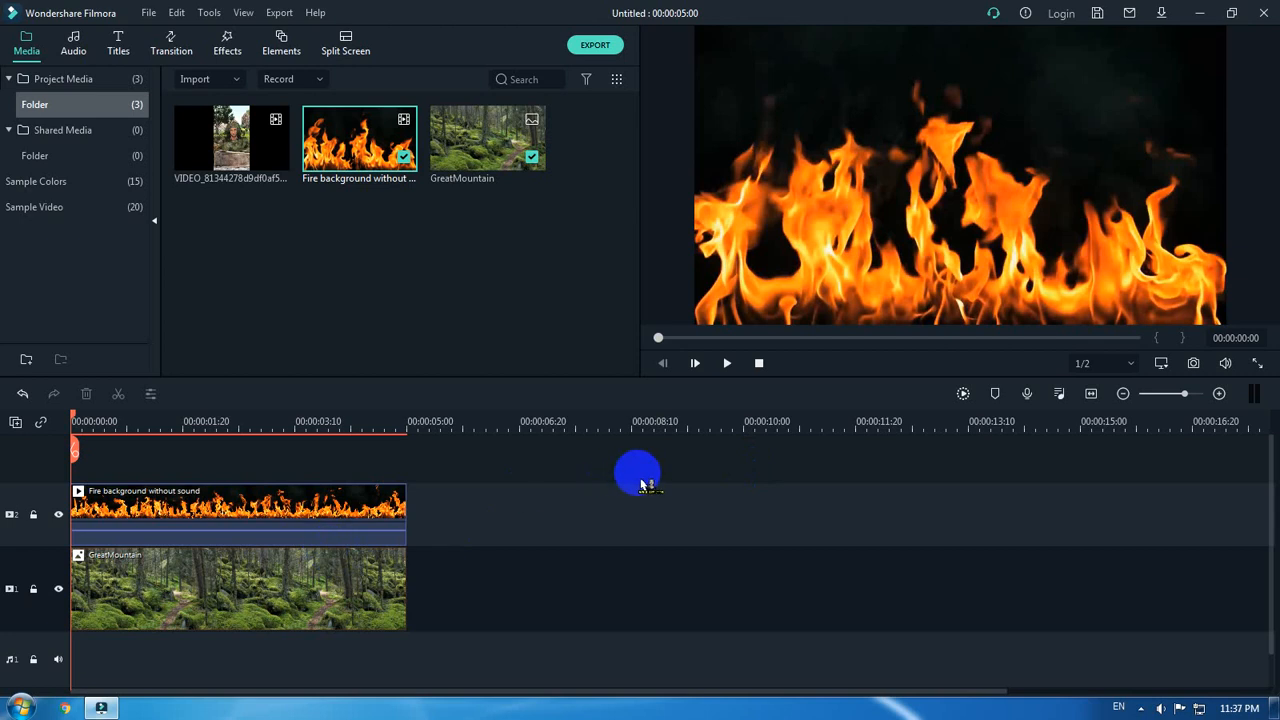
- Set the fire clip's blending mode to Lighten, apply it, and play the composite over the forest image
left_click(300, 598)
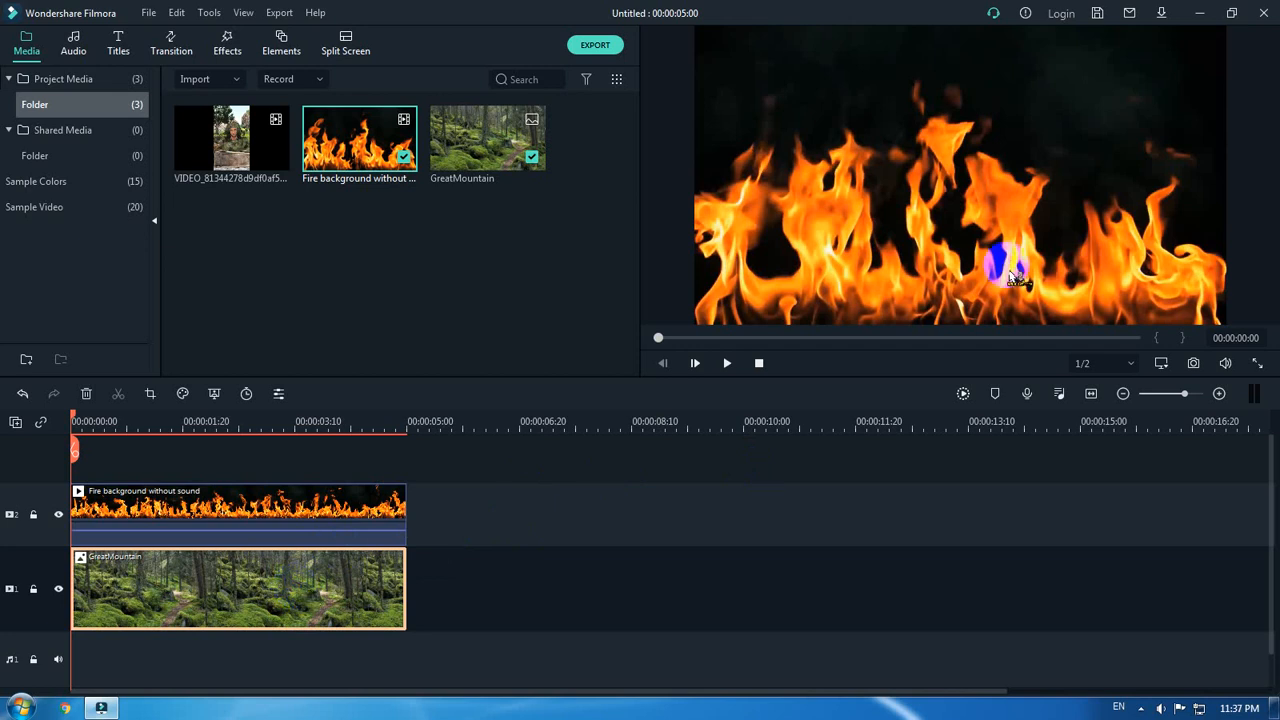
left_click(295, 506)
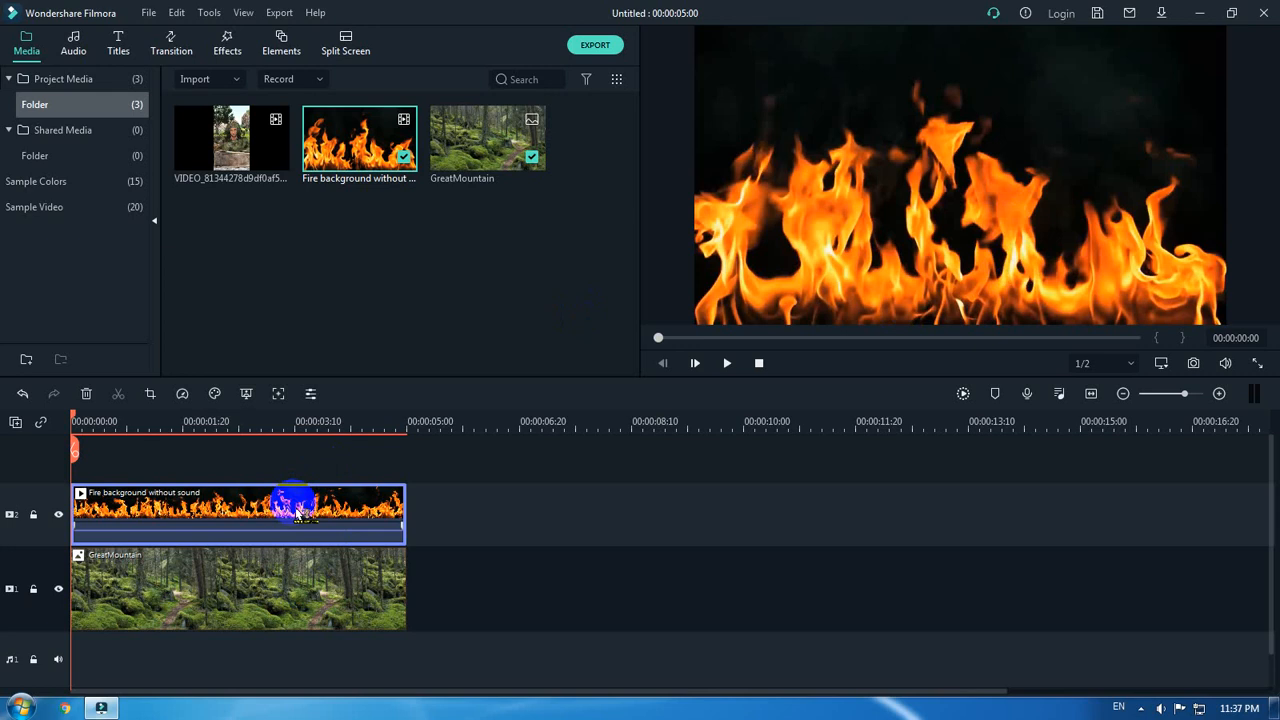
double_click(297, 511)
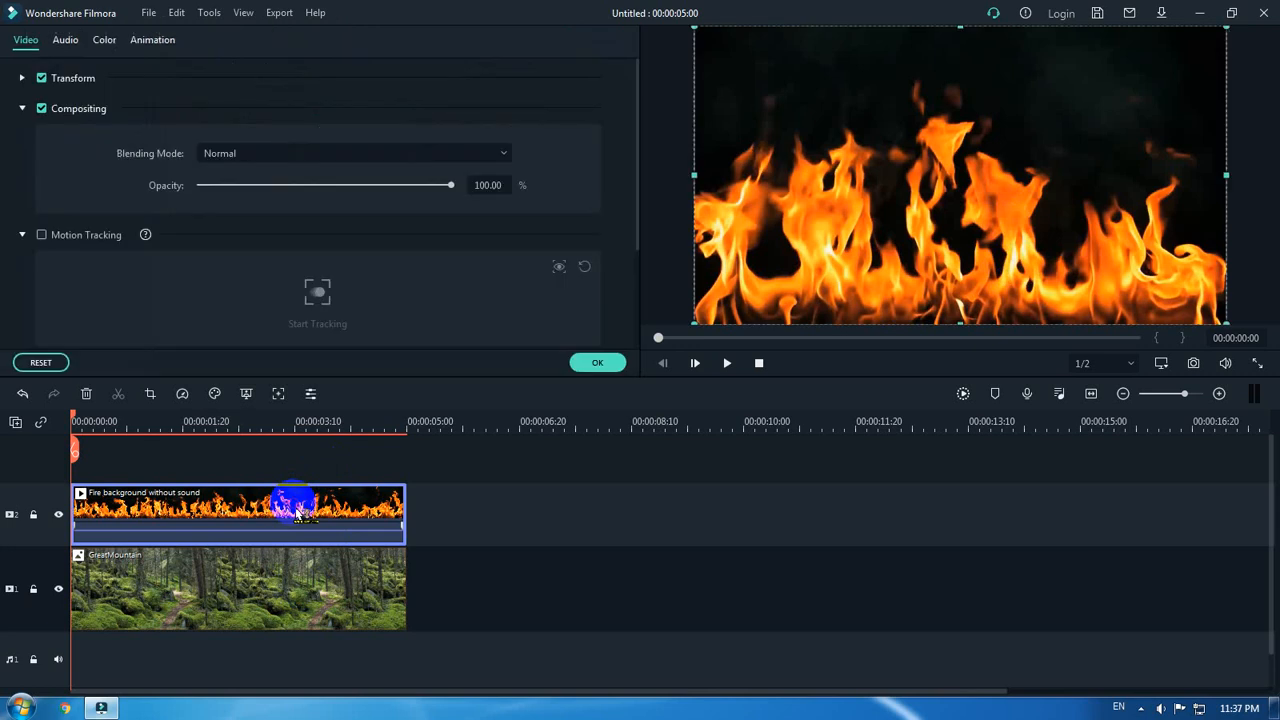
left_click(448, 153)
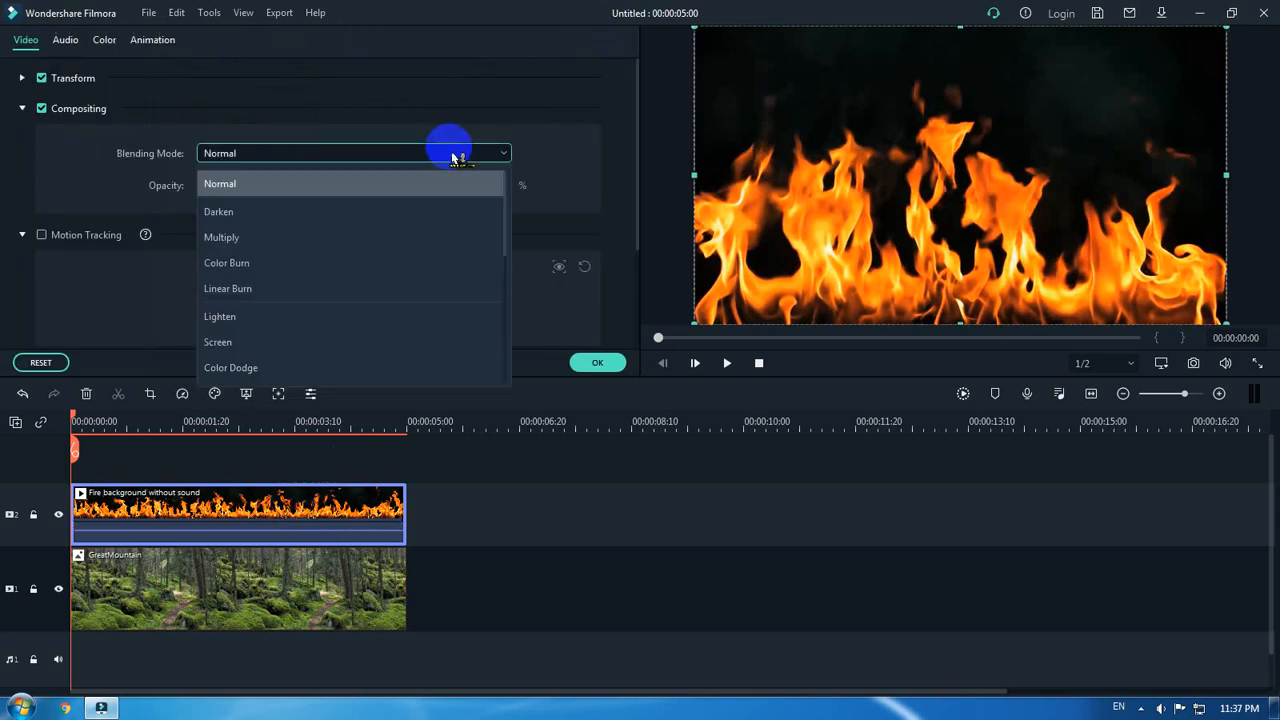
left_click(331, 317)
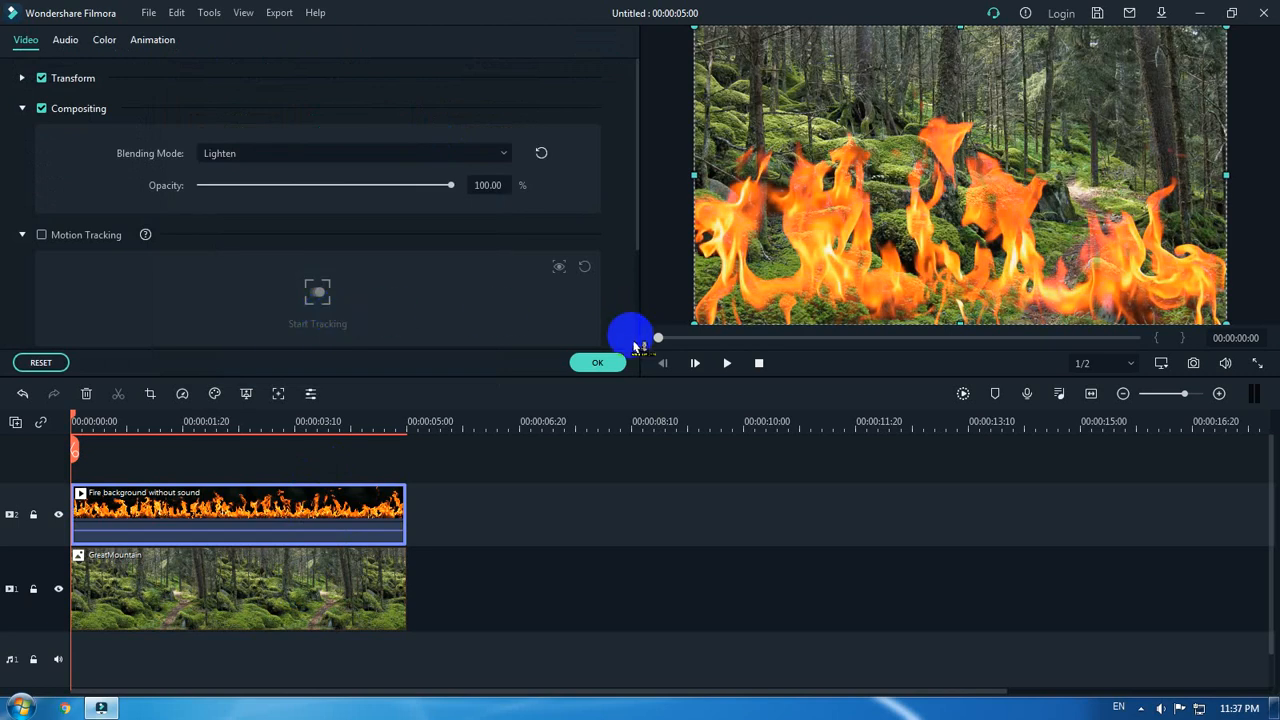
left_click(596, 362)
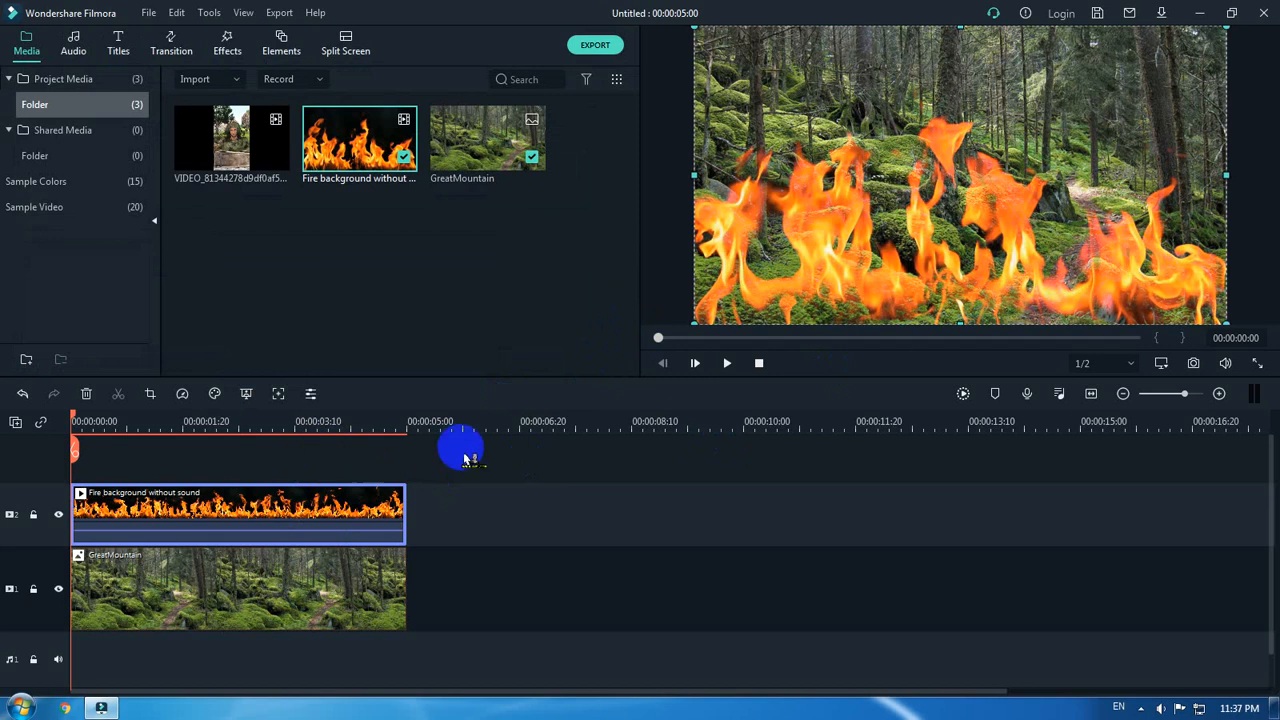
key("space")
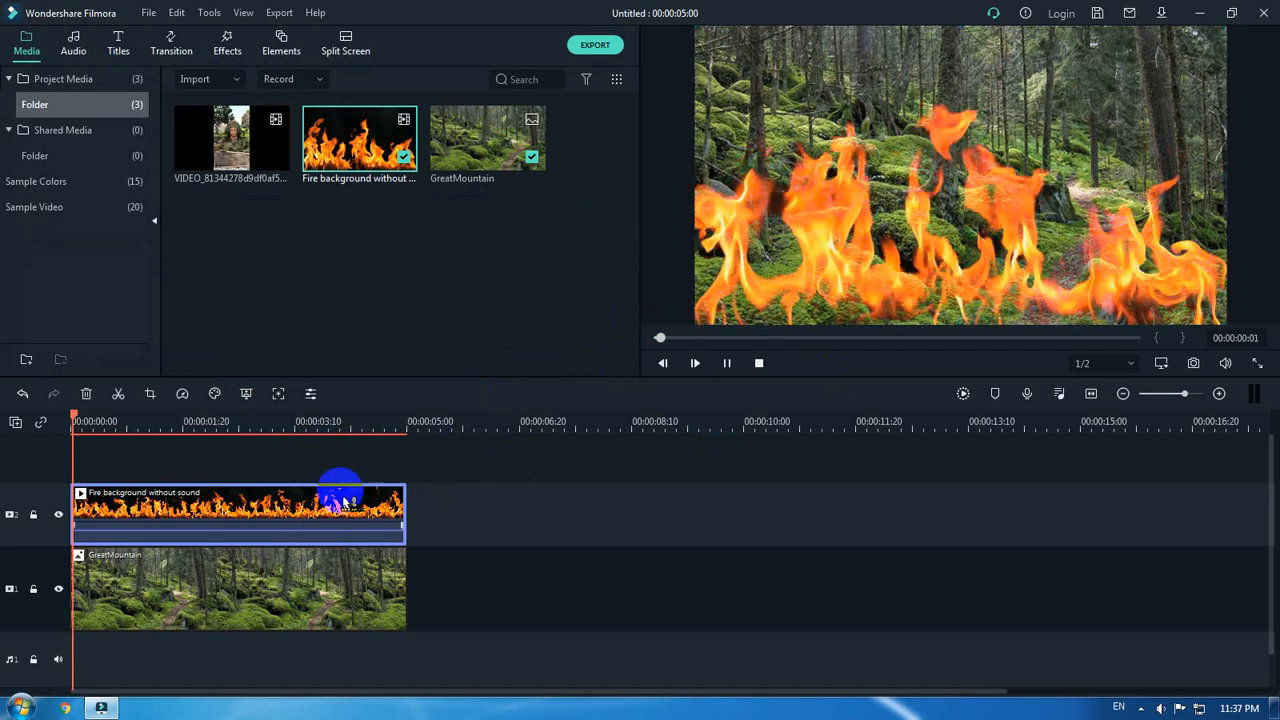